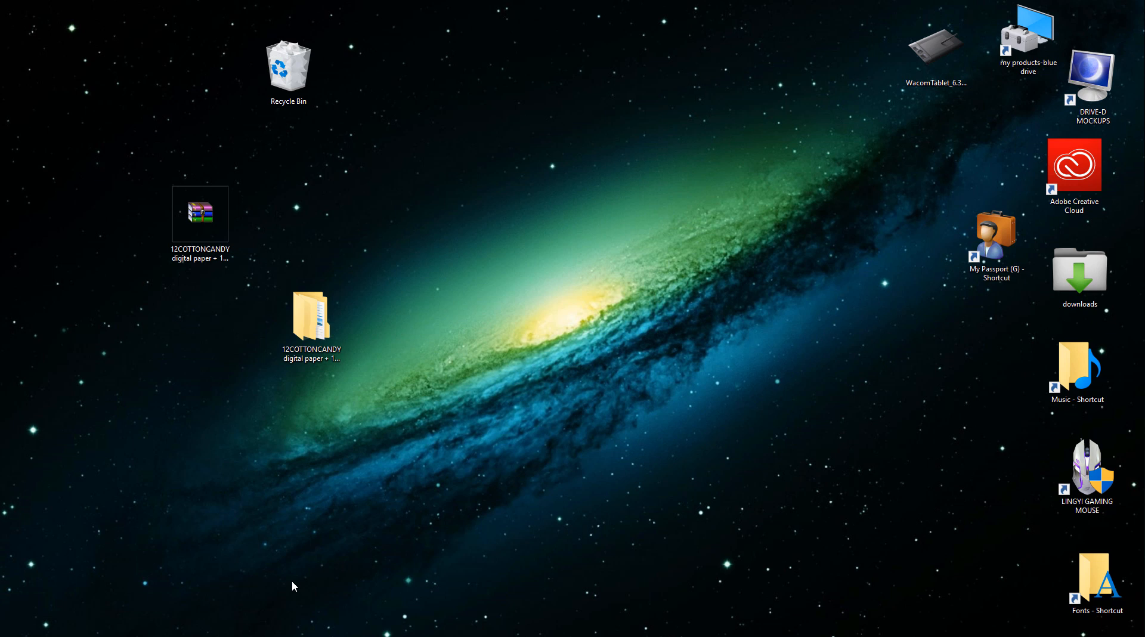
# - Open background image 1 from the backgrounds-cottoncandy folder of the 12COTTONCANDY digital paper pack in Photoshop
pyautogui.click(310, 319)
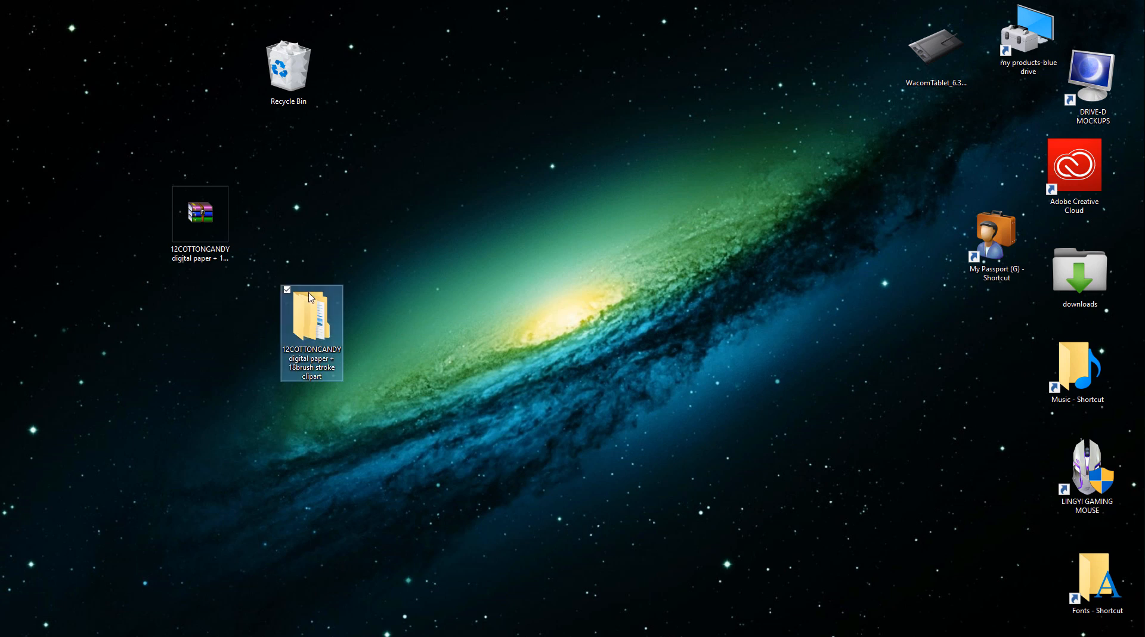
pyautogui.press('Return')
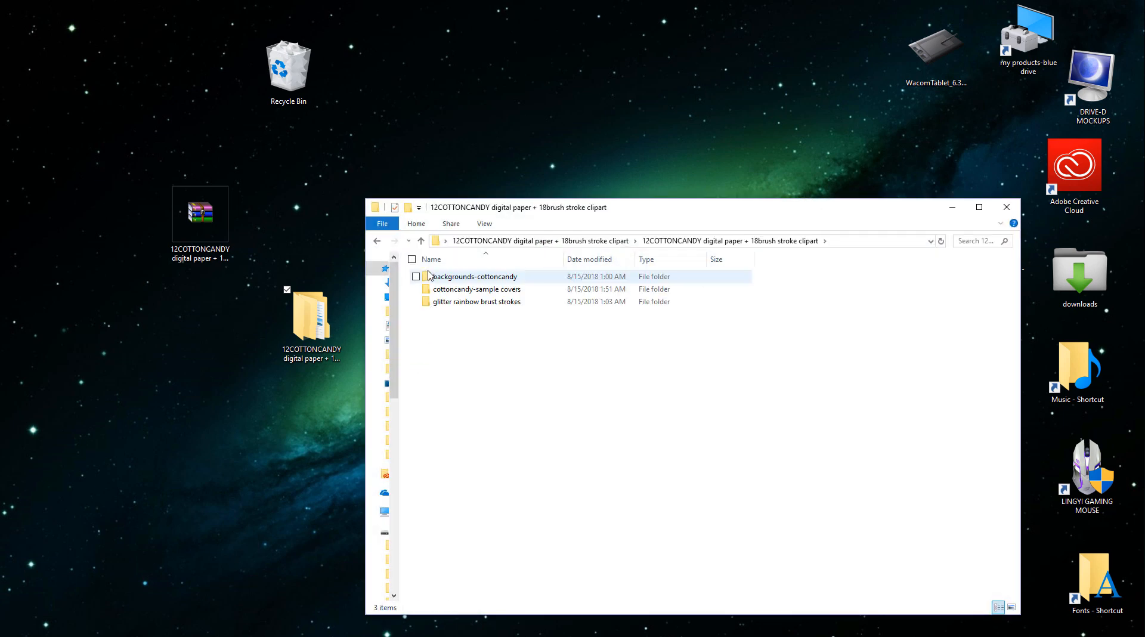
pyautogui.doubleClick(428, 275)
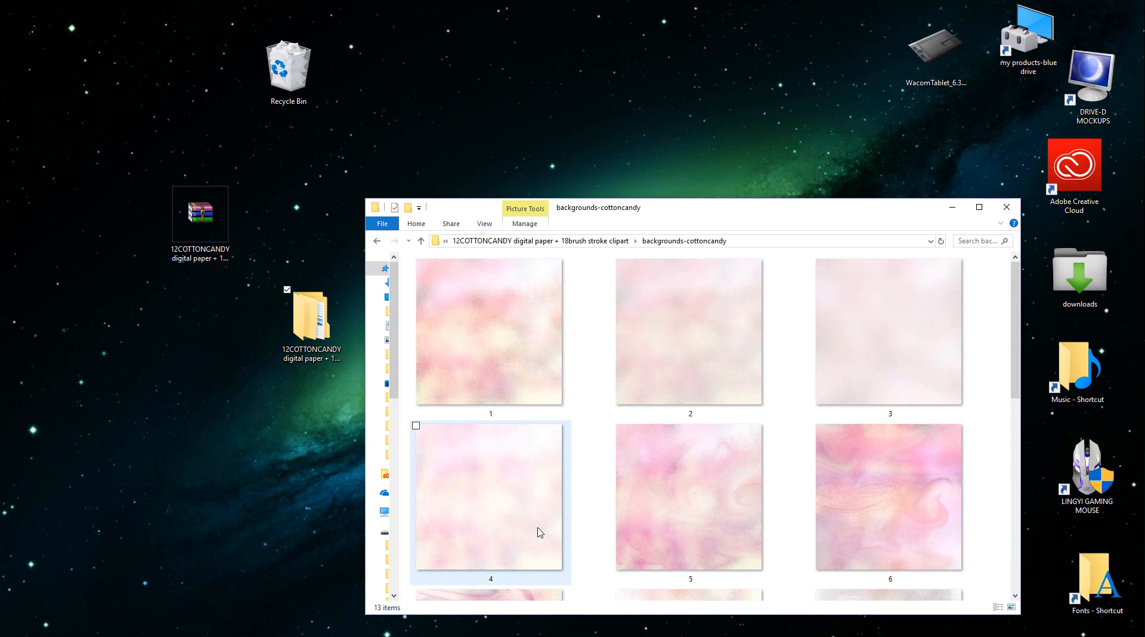
pyautogui.doubleClick(486, 370)
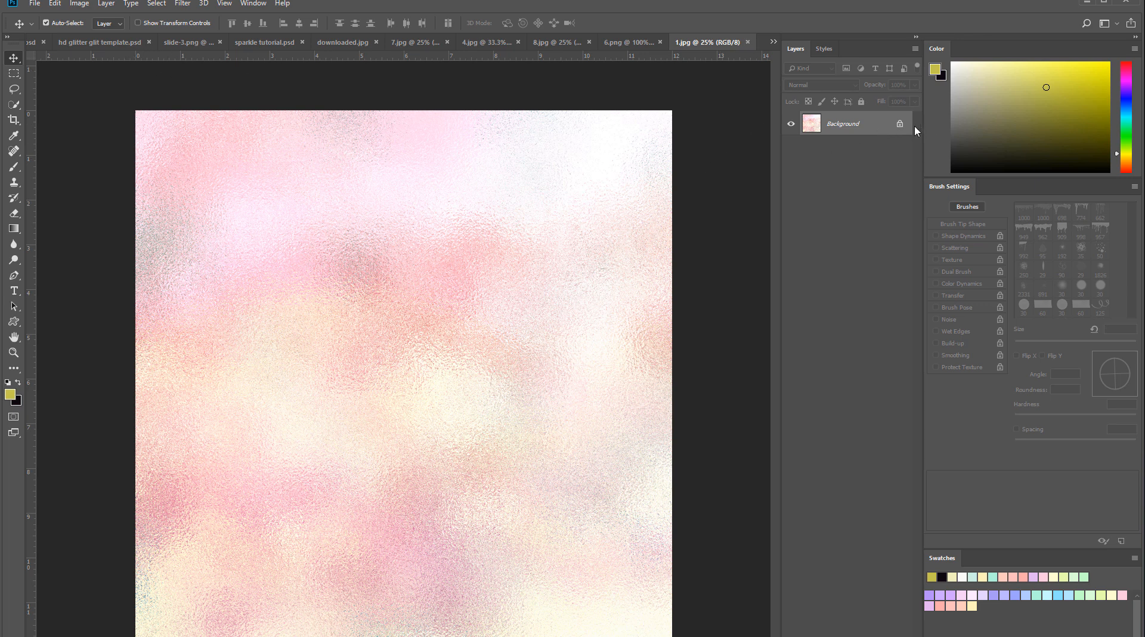
# - Unlock the Background layer of 1.jpg, show transform controls, and scale the layer to 100.11% from its upper-left corner
pyautogui.click(900, 124)
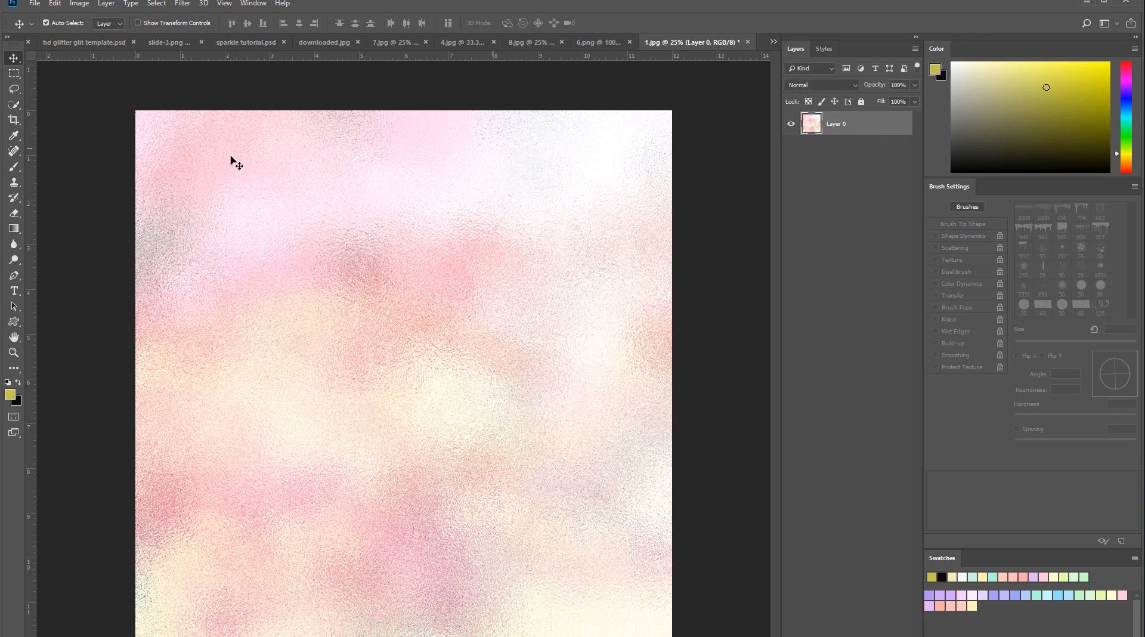
pyautogui.click(138, 24)
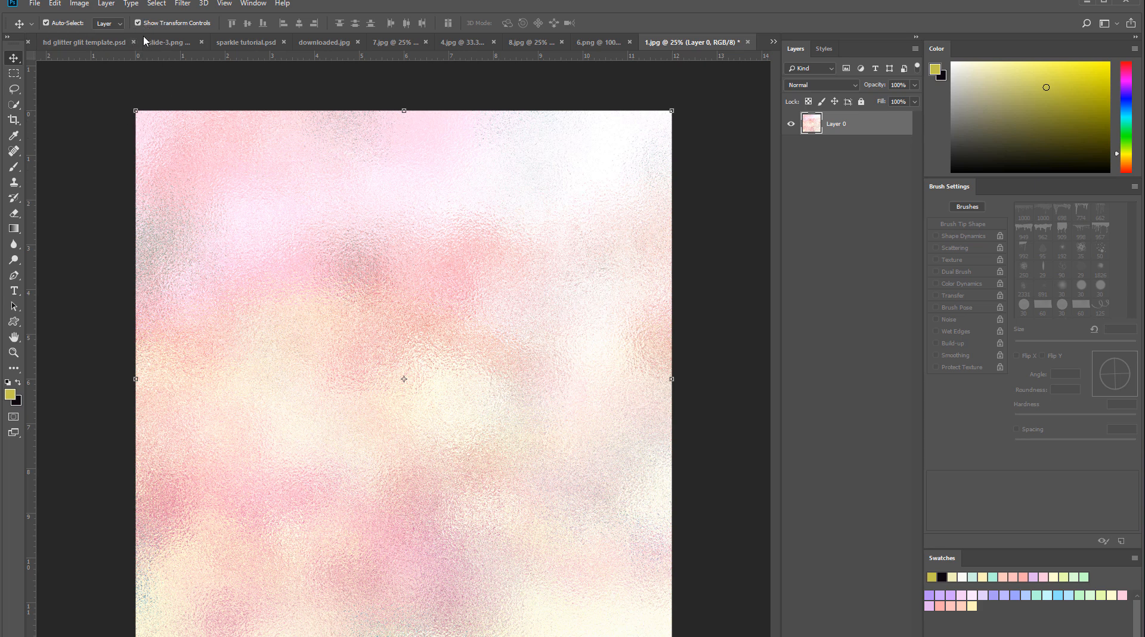
pyautogui.moveTo(136, 111)
pyautogui.mouseDown()
pyautogui.moveTo(321, 313)
pyautogui.moveTo(470, 414)
pyautogui.moveTo(347, 334)
pyautogui.moveTo(229, 231)
pyautogui.moveTo(135, 109)
pyautogui.mouseUp()
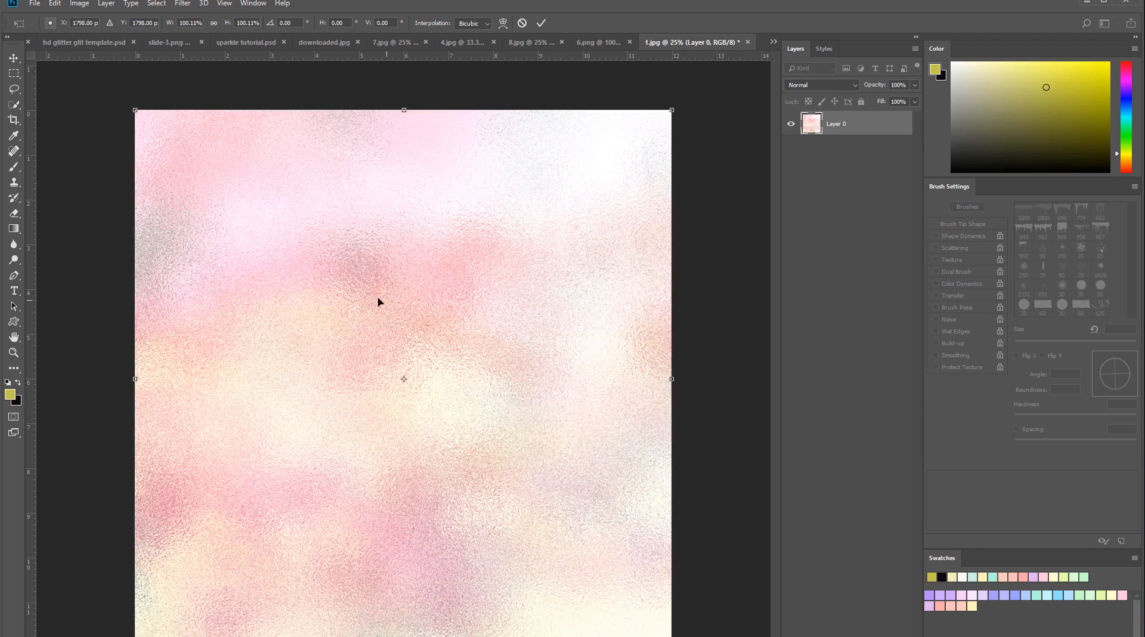
pyautogui.press('Return')
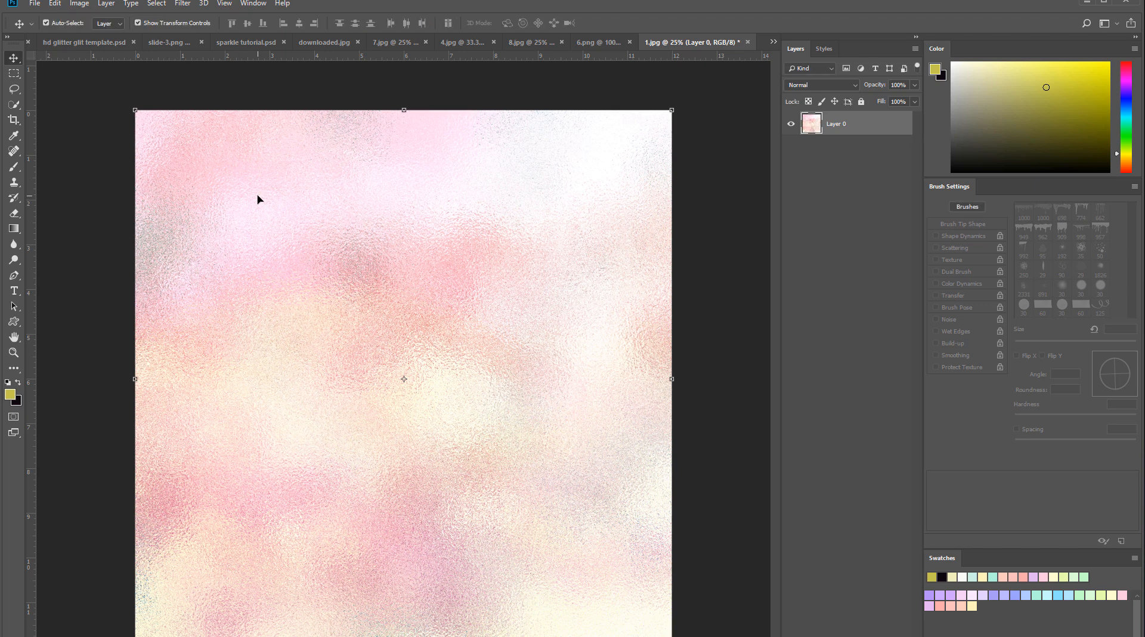
# - Review the General preferences, then close them and return to the Move tool
pyautogui.click(53, 5)
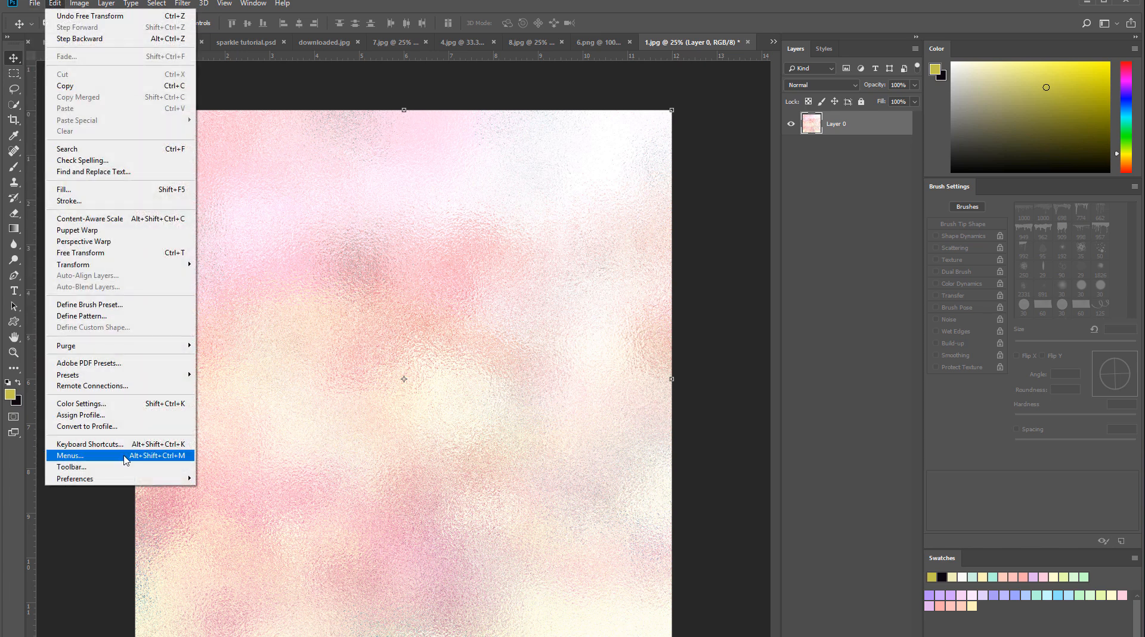
pyautogui.moveTo(124, 482)
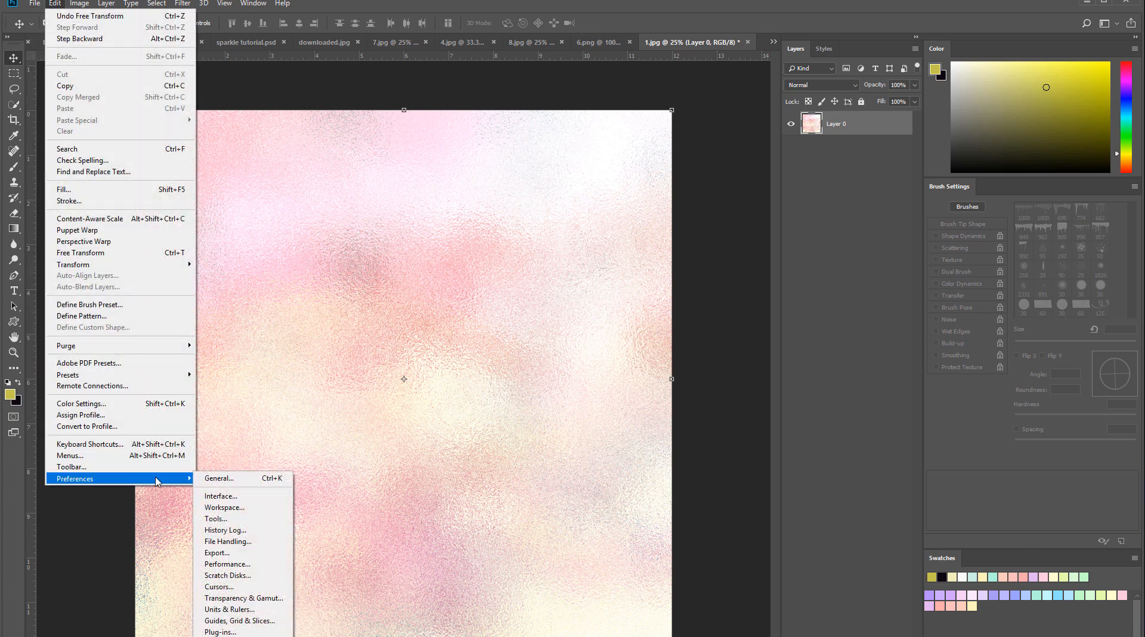
pyautogui.click(240, 480)
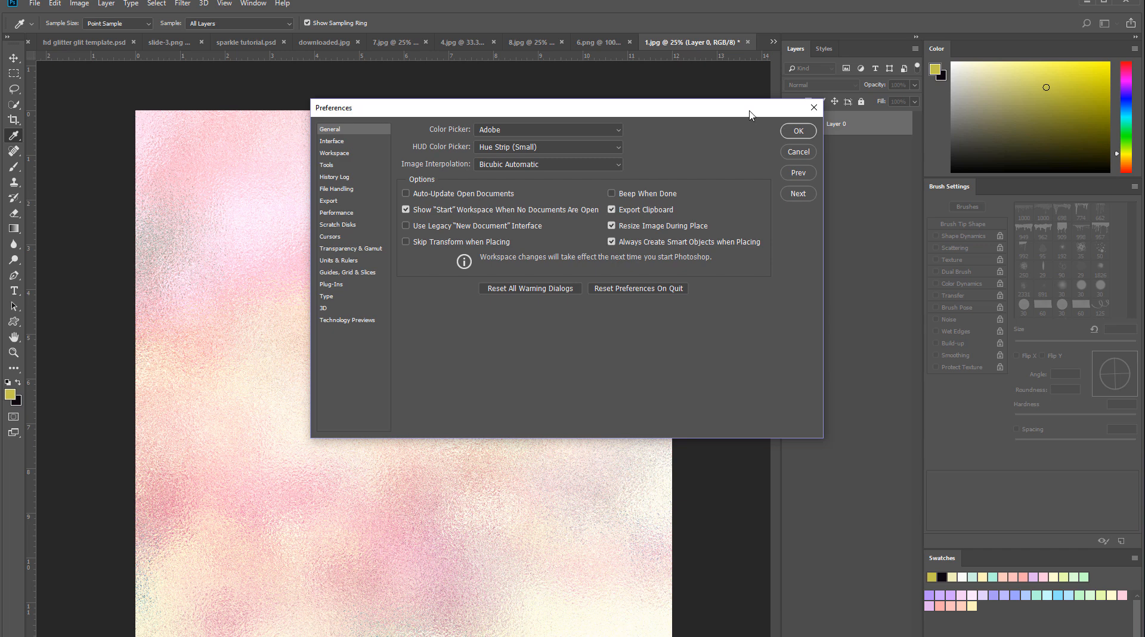
pyautogui.moveTo(749, 109); pyautogui.dragTo(710, 114)
pyautogui.click(774, 113)
pyautogui.press('v')
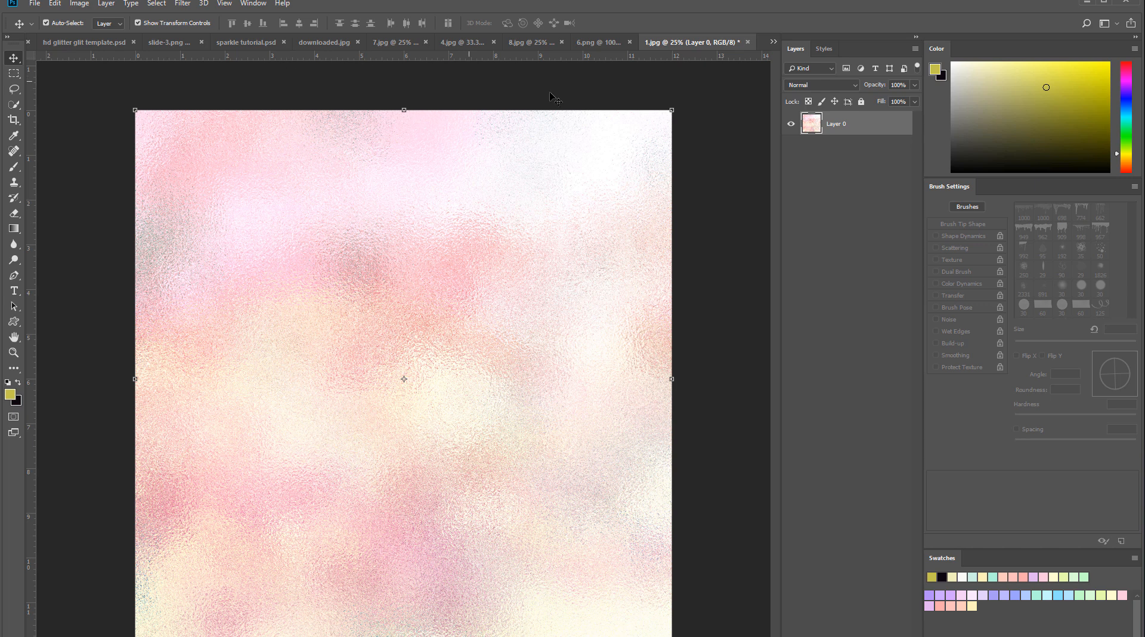
# - Close 1.jpg without saving its changes
pyautogui.click(747, 41)
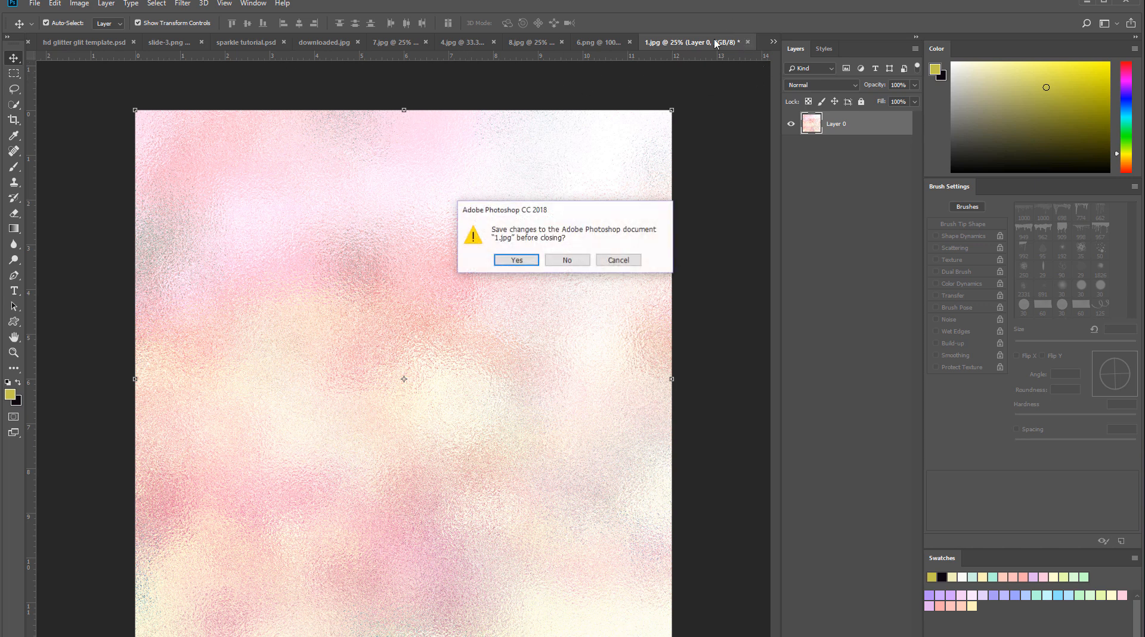
pyautogui.click(558, 261)
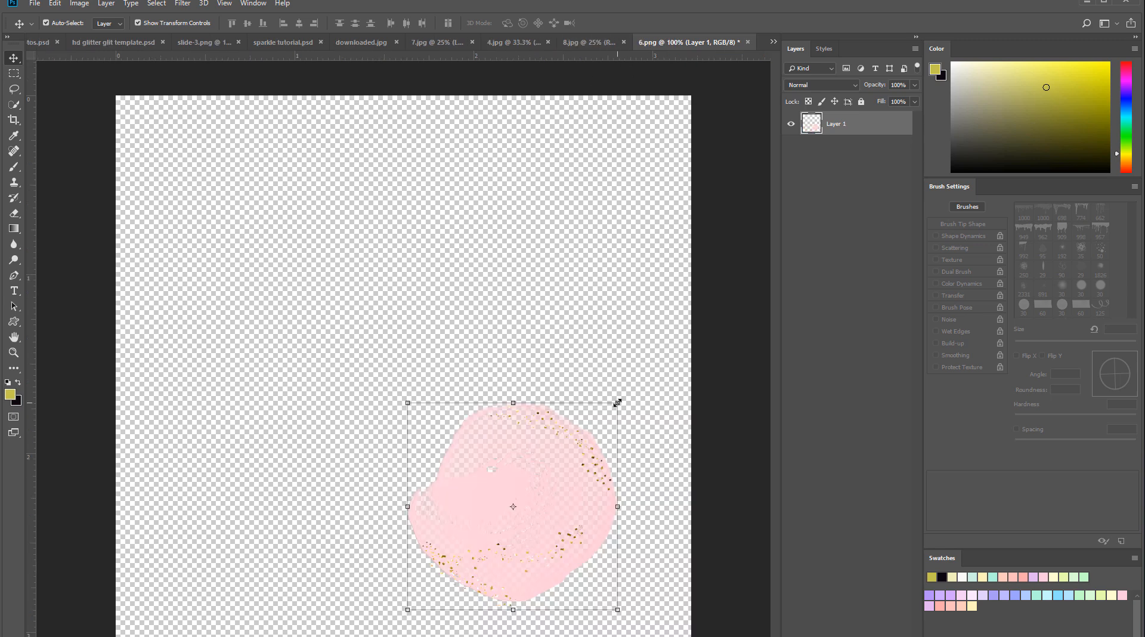
# - Try to stretch the pink brush stroke in 6.png to 85.27% width and 119.25% height, then switch to 8.jpg
pyautogui.moveTo(617, 403); pyautogui.dragTo(585, 362)
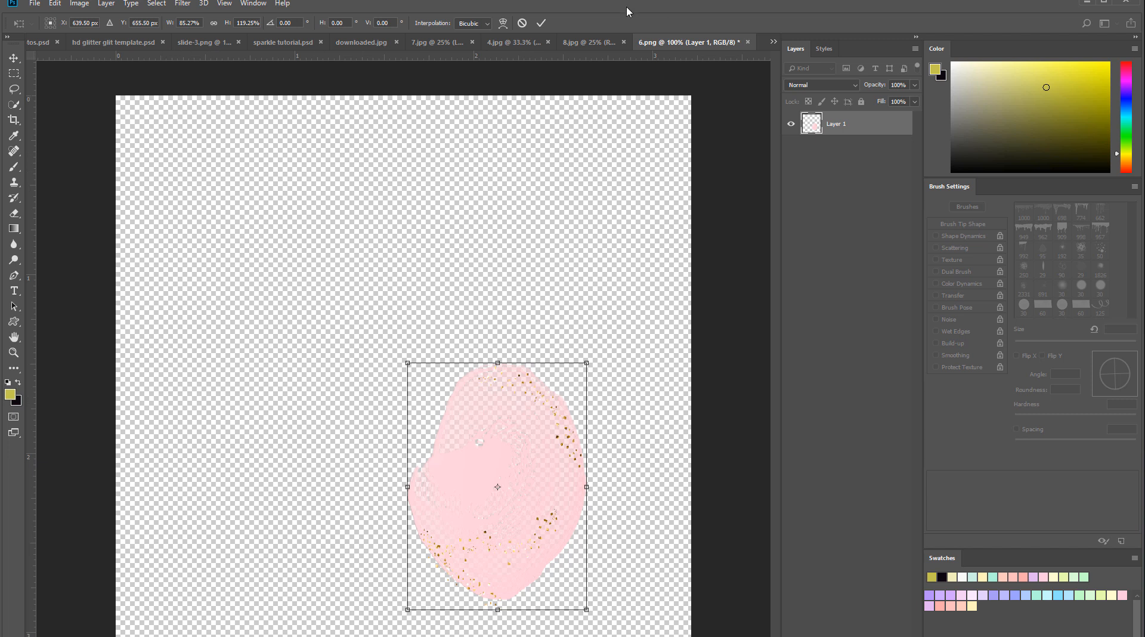
pyautogui.click(589, 42)
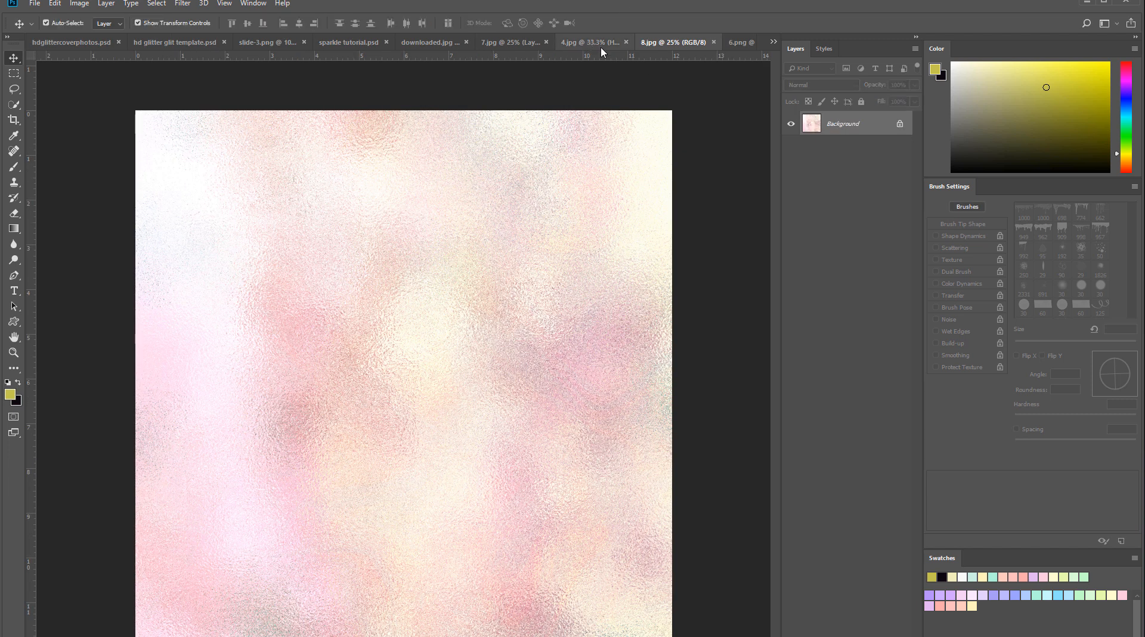
# - Hide the transform controls and close 8.jpg, 6.png, 4.jpg and 7.jpg, discarding any unsaved changes
pyautogui.click(714, 41)
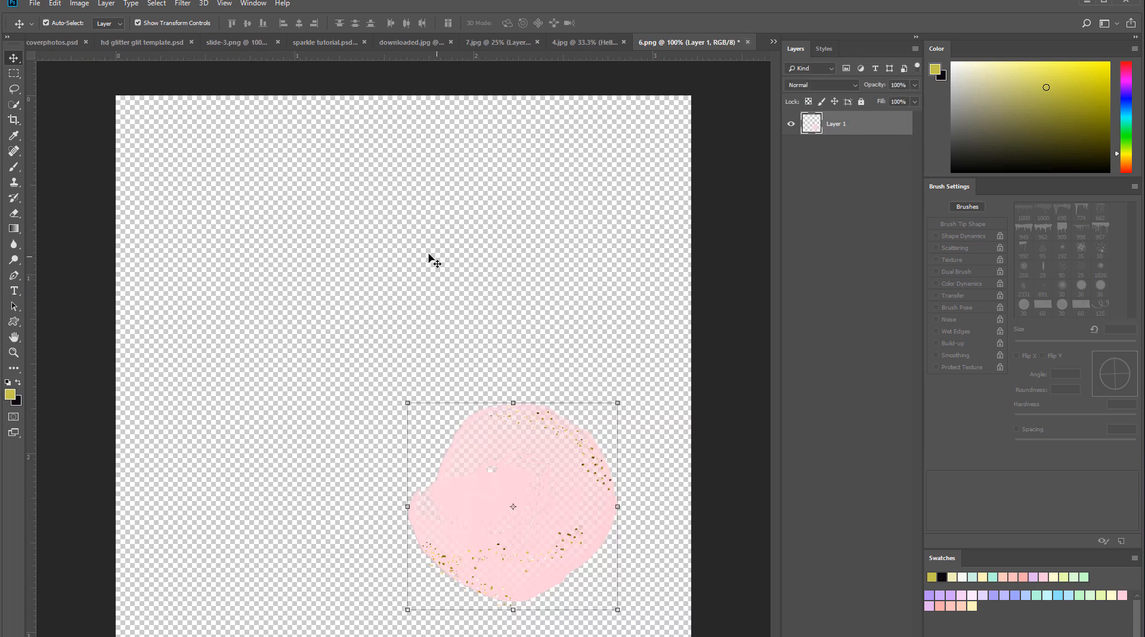
pyautogui.click(139, 23)
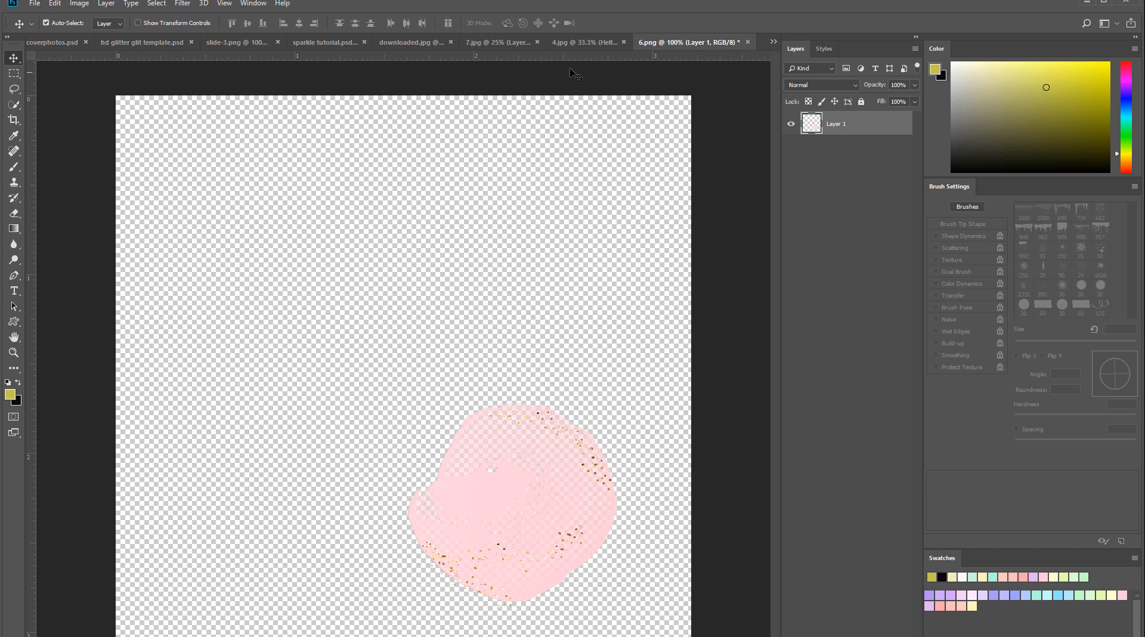
pyautogui.click(748, 42)
pyautogui.click(567, 260)
pyautogui.click(748, 42)
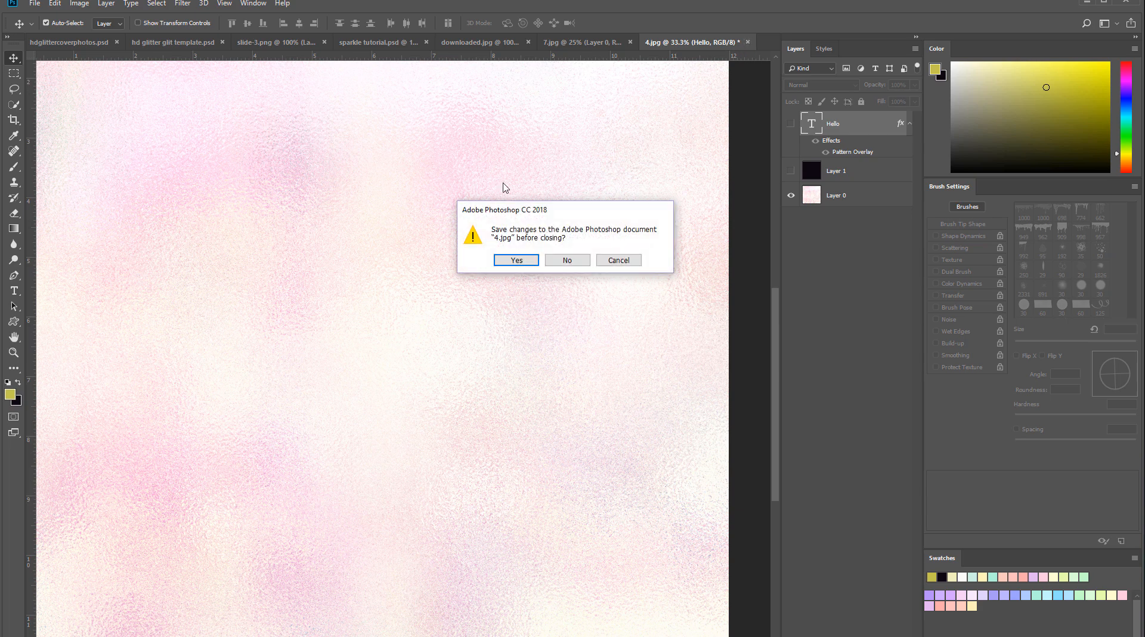
pyautogui.click(568, 261)
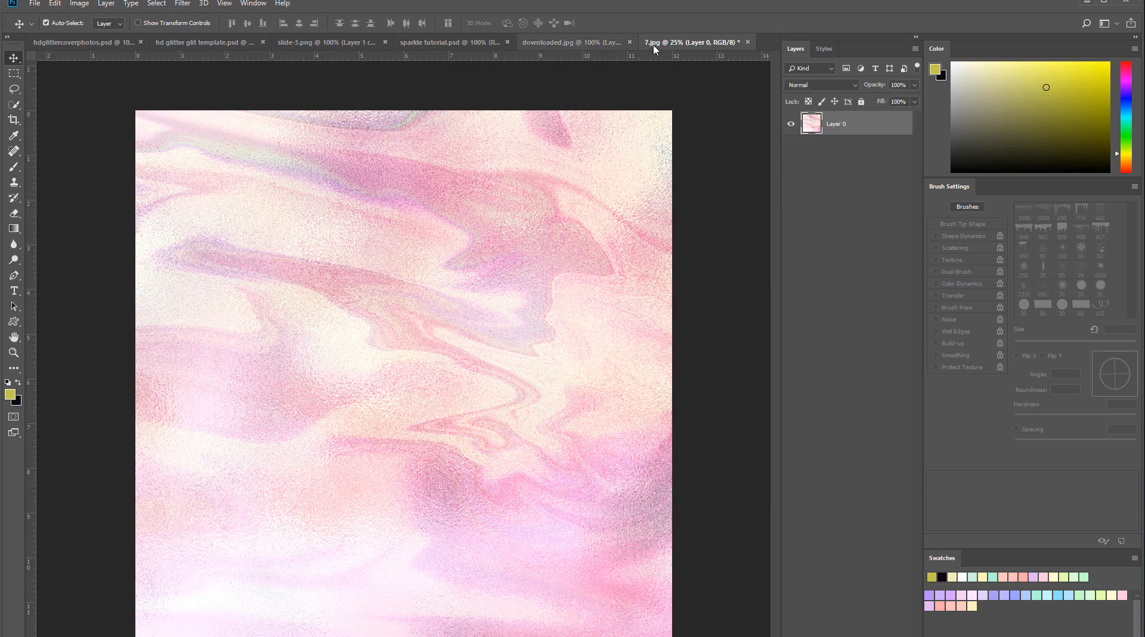
pyautogui.click(748, 42)
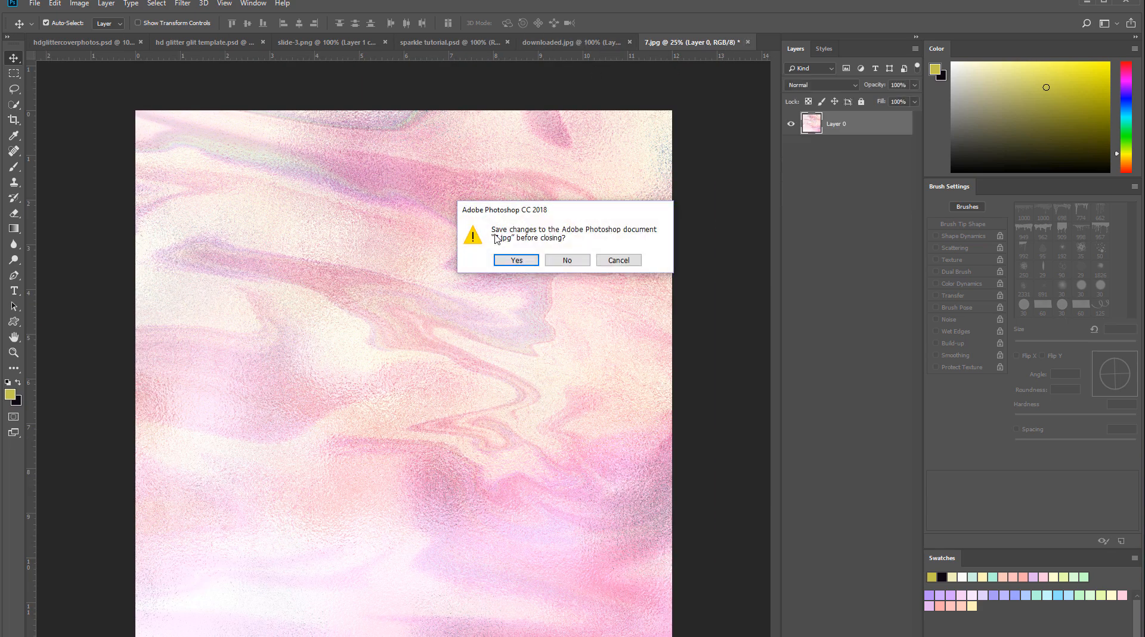
pyautogui.click(562, 261)
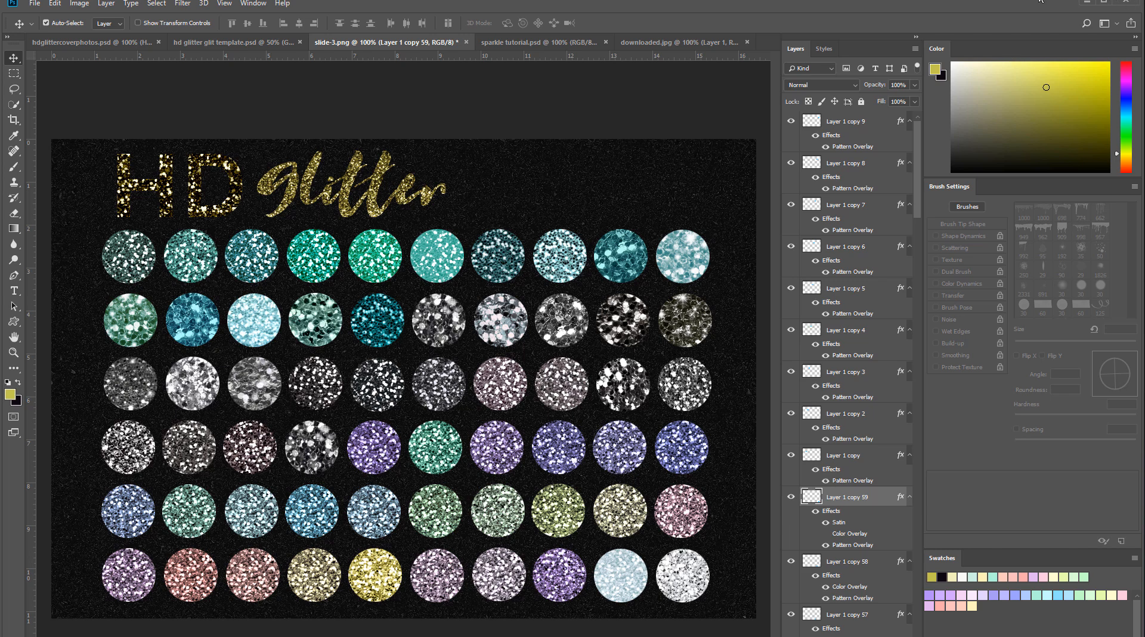
# - Minimize Photoshop and look through the paper thumbnails in the backgrounds-cottoncandy folder, from image 1 to bonus
pyautogui.click(1087, 3)
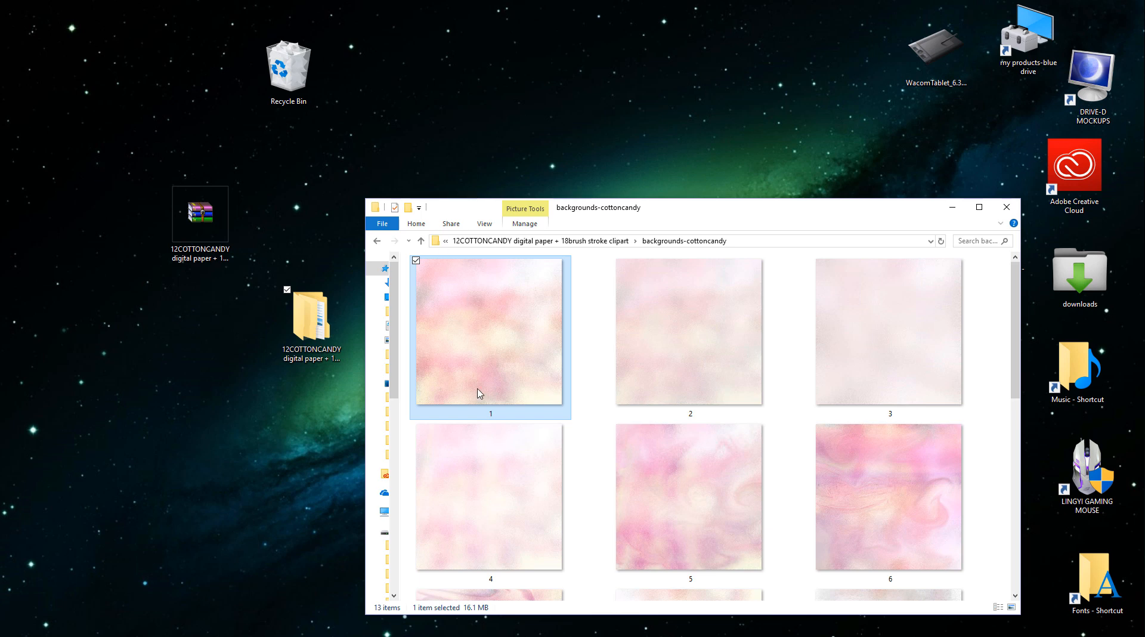
pyautogui.scroll(-5, 571, 379)
pyautogui.scroll(5, 538, 426)
pyautogui.scroll(-4, 539, 426)
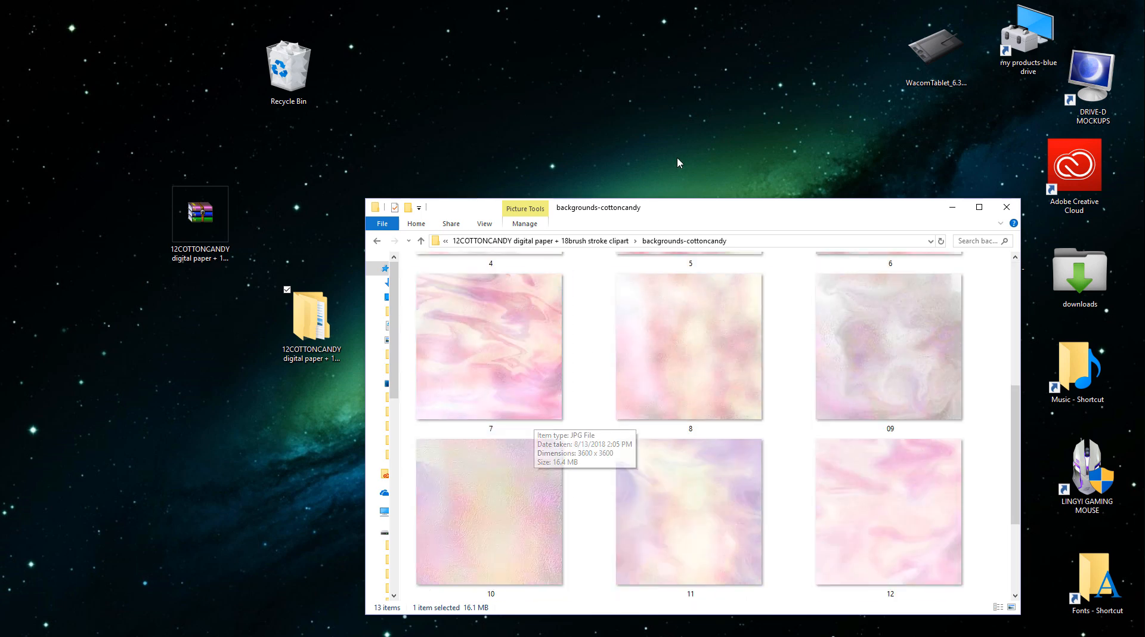
pyautogui.moveTo(634, 213); pyautogui.dragTo(567, 146)
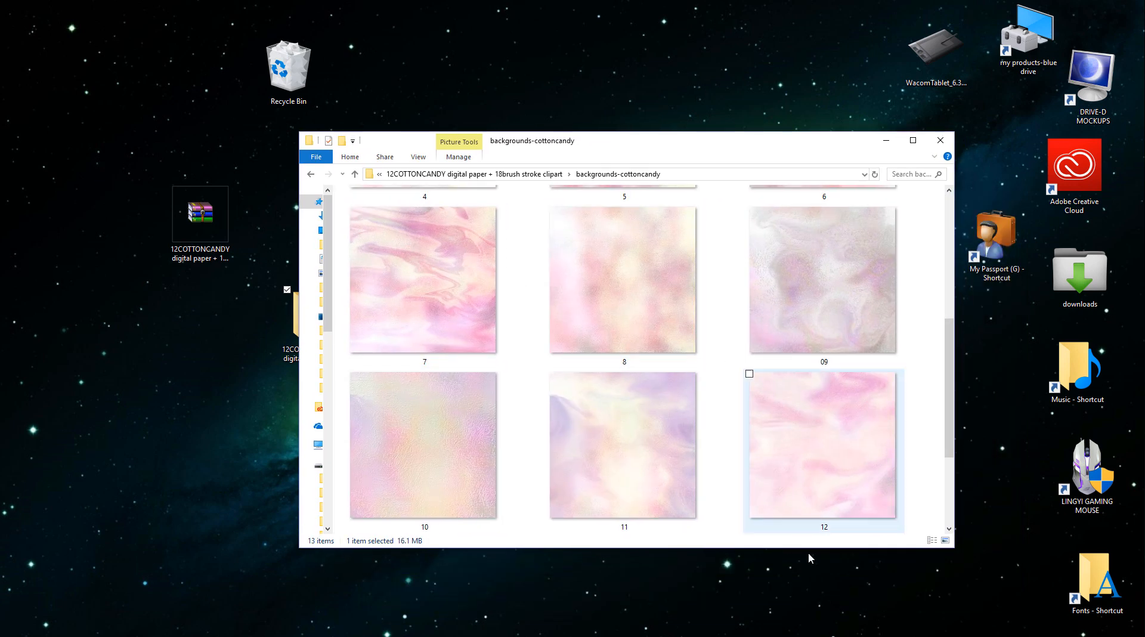
pyautogui.scroll(4, 953, 374)
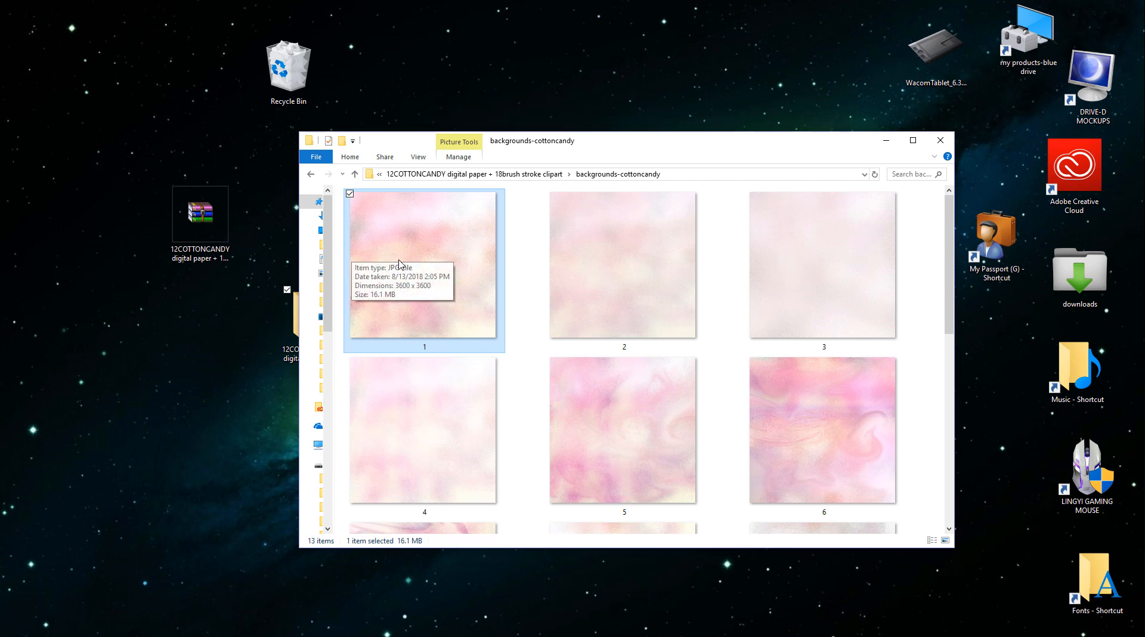
pyautogui.scroll(-5, 400, 264)
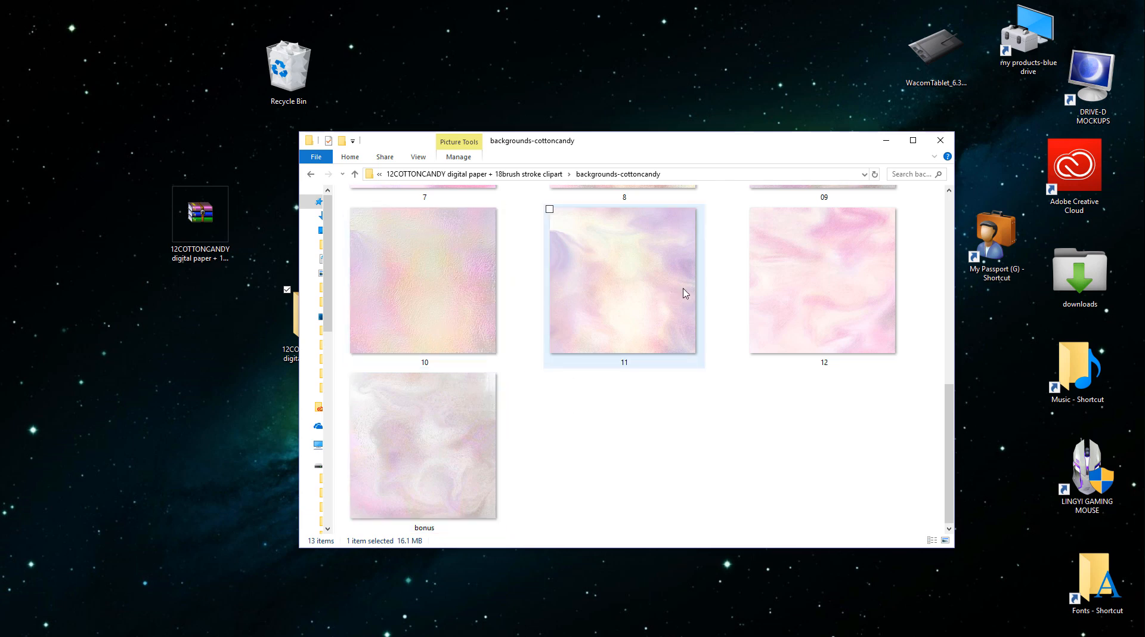
pyautogui.scroll(3, 686, 293)
pyautogui.scroll(-3, 508, 360)
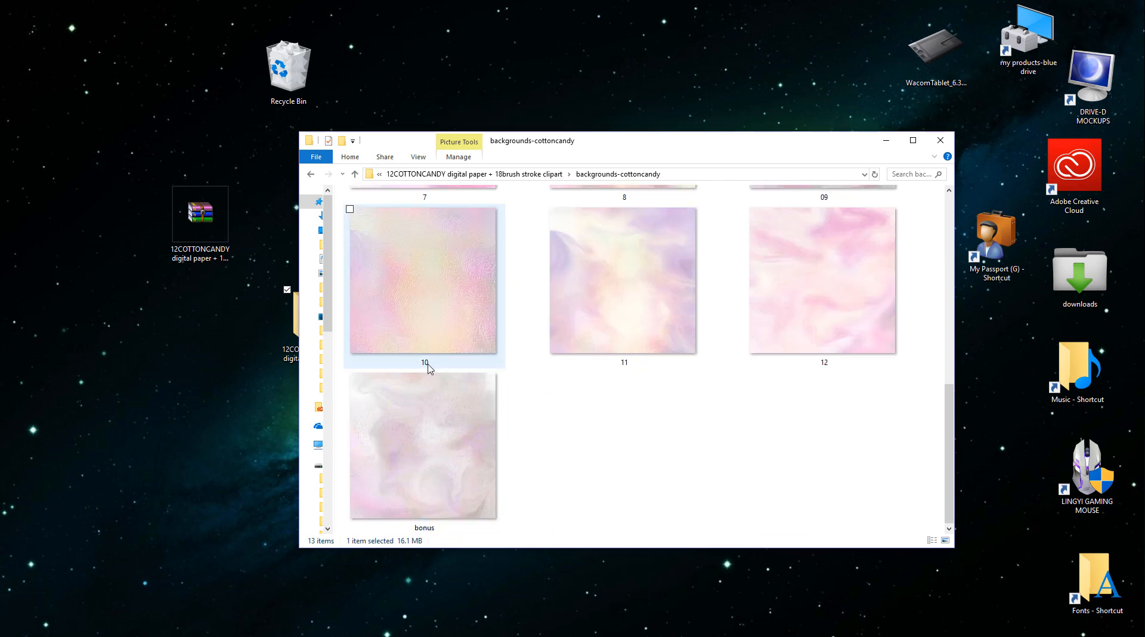
# - Open background image 10 with Adobe Photoshop CC 2018
pyautogui.rightClick(404, 247)
pyautogui.moveTo(436, 429)
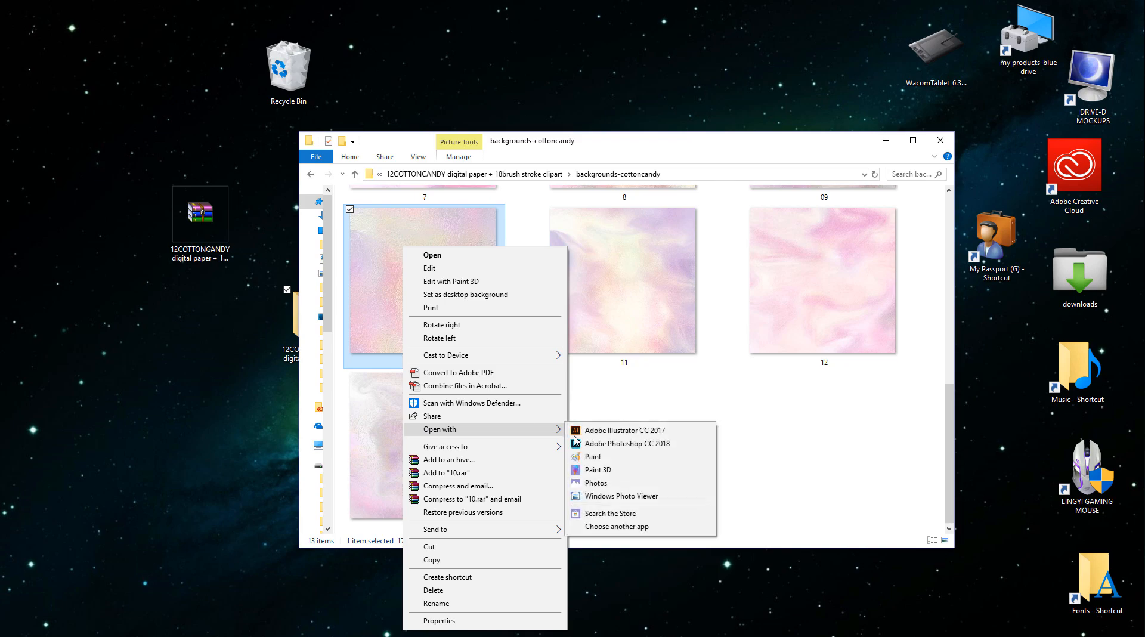
pyautogui.click(624, 443)
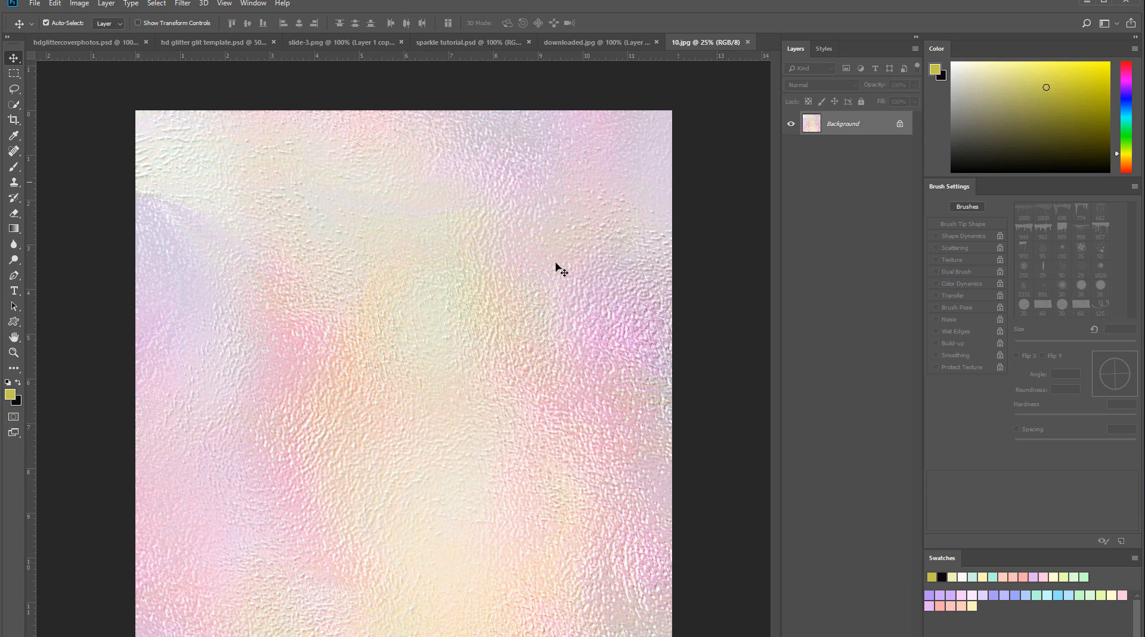
# - Unlock the Background layer of 10.jpg, show transform controls, and apply a corner transform keeping the layer at 12 × 12 in
pyautogui.click(901, 124)
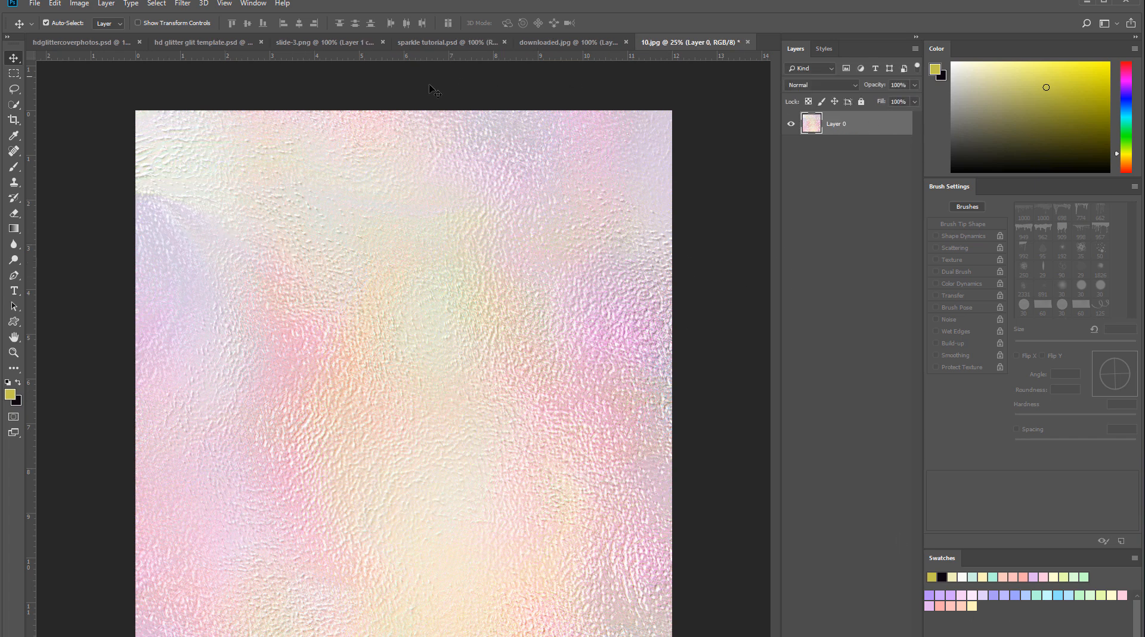
pyautogui.click(138, 23)
pyautogui.moveTo(137, 113)
pyautogui.mouseDown()
pyautogui.moveTo(299, 312)
pyautogui.moveTo(447, 473)
pyautogui.moveTo(474, 487)
pyautogui.moveTo(360, 392)
pyautogui.moveTo(153, 103)
pyautogui.moveTo(139, 114)
pyautogui.mouseUp()
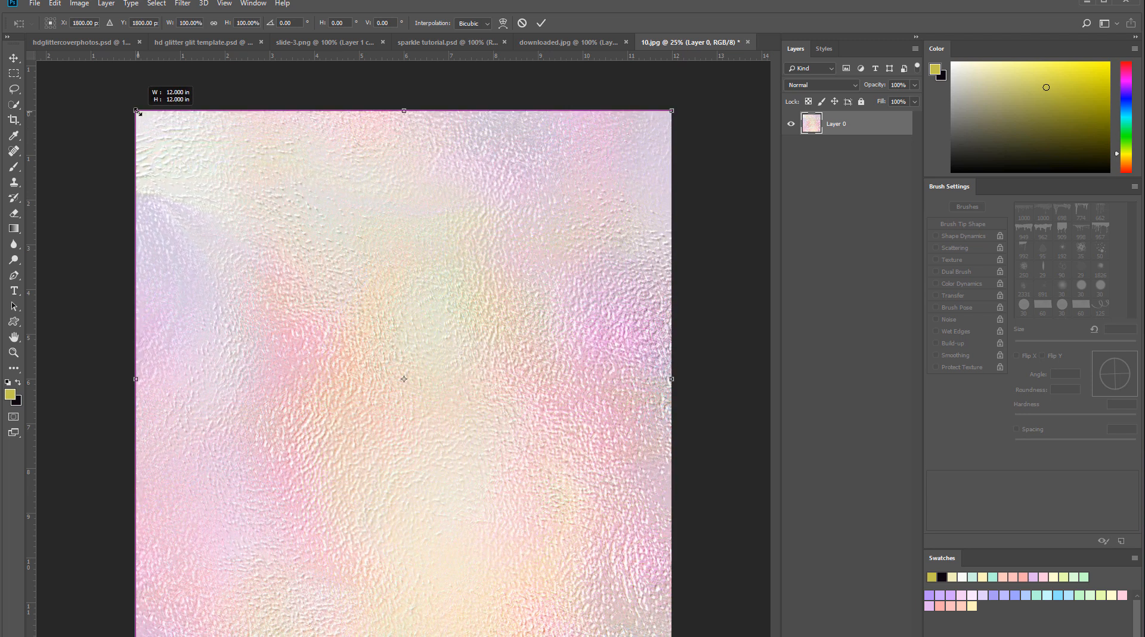
pyautogui.press('Return')
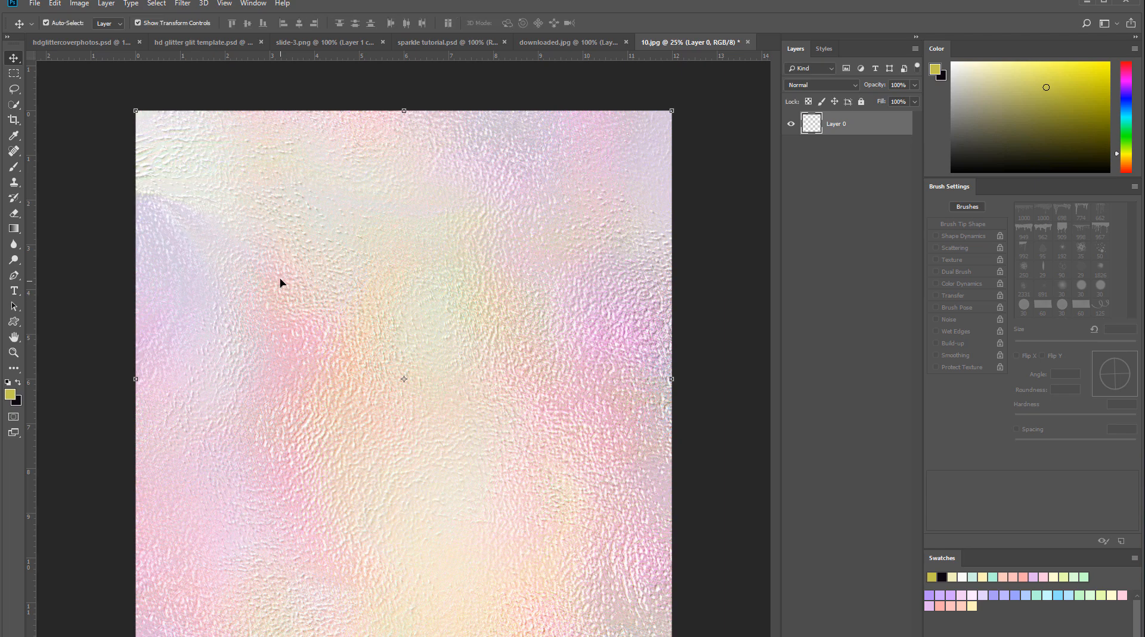
# - Close 10.jpg without saving and minimize Photoshop to return to the backgrounds-cottoncandy folder
pyautogui.click(749, 42)
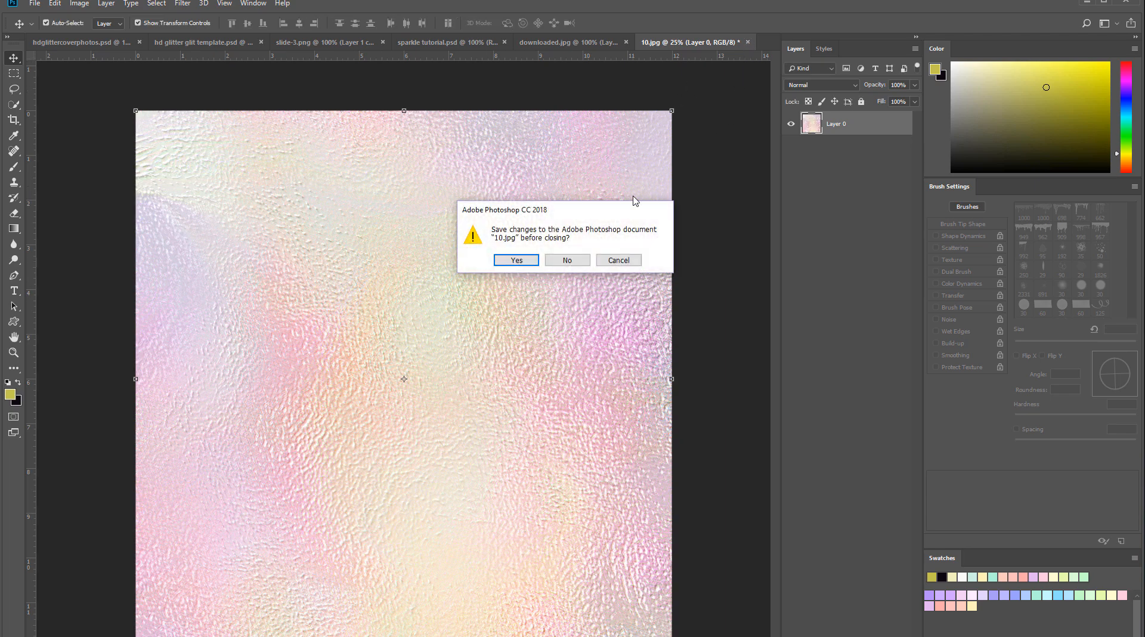
pyautogui.click(568, 261)
pyautogui.click(1084, 3)
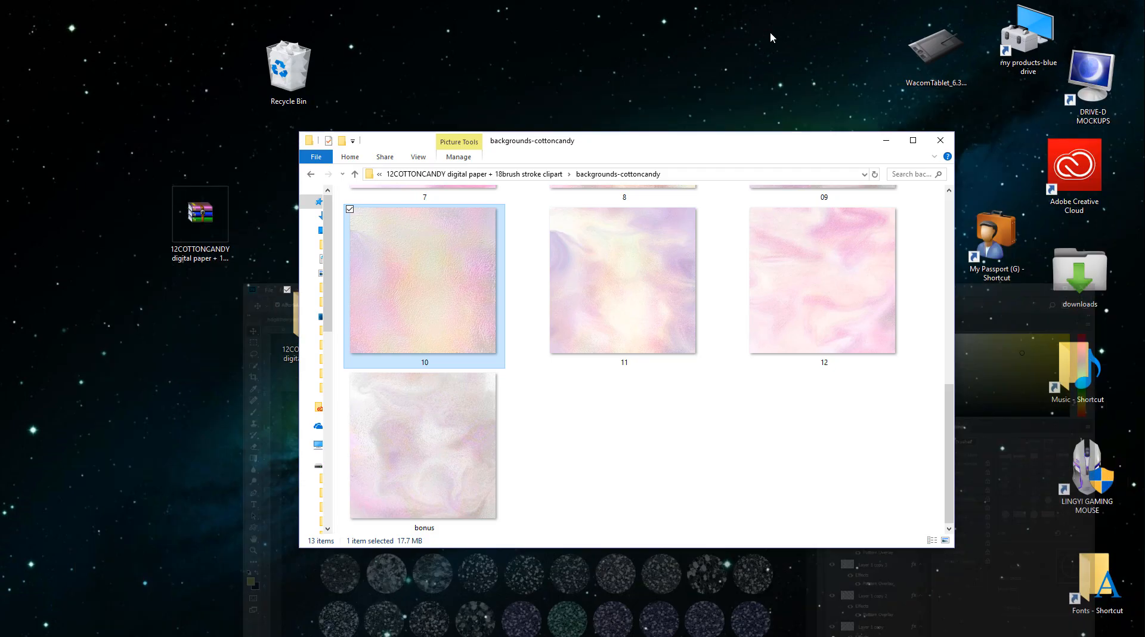
# - Leave the backgrounds-cottoncandy folder and open image 3 from the cottoncandy-sample covers folder with Windows Photo Viewer
pyautogui.scroll(6, 340, 320)
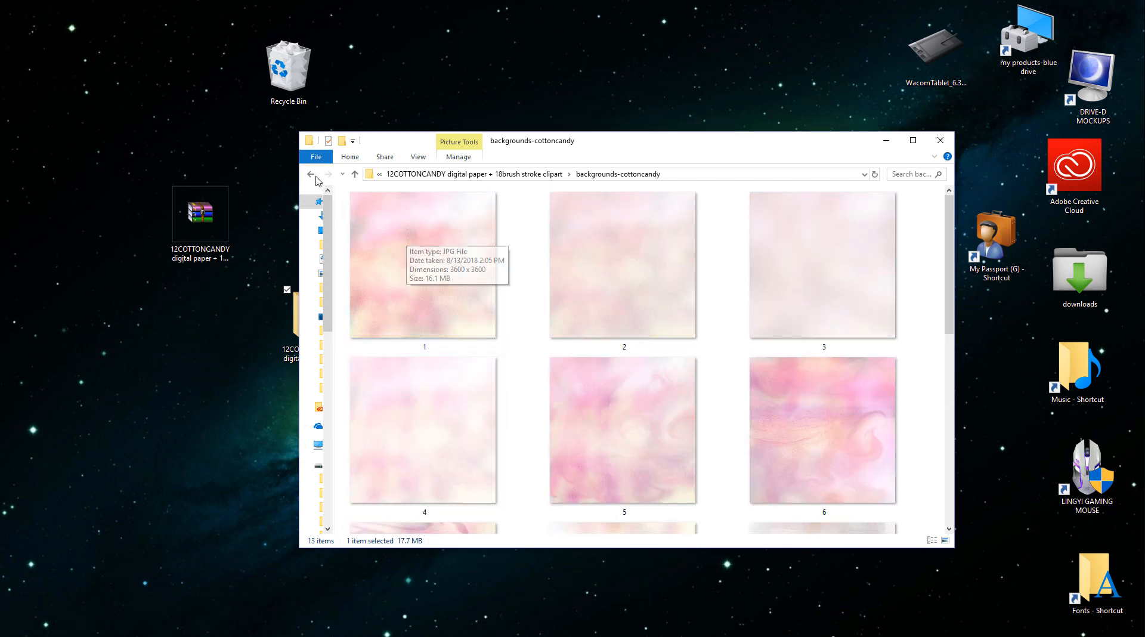
pyautogui.scroll(-6, 425, 287)
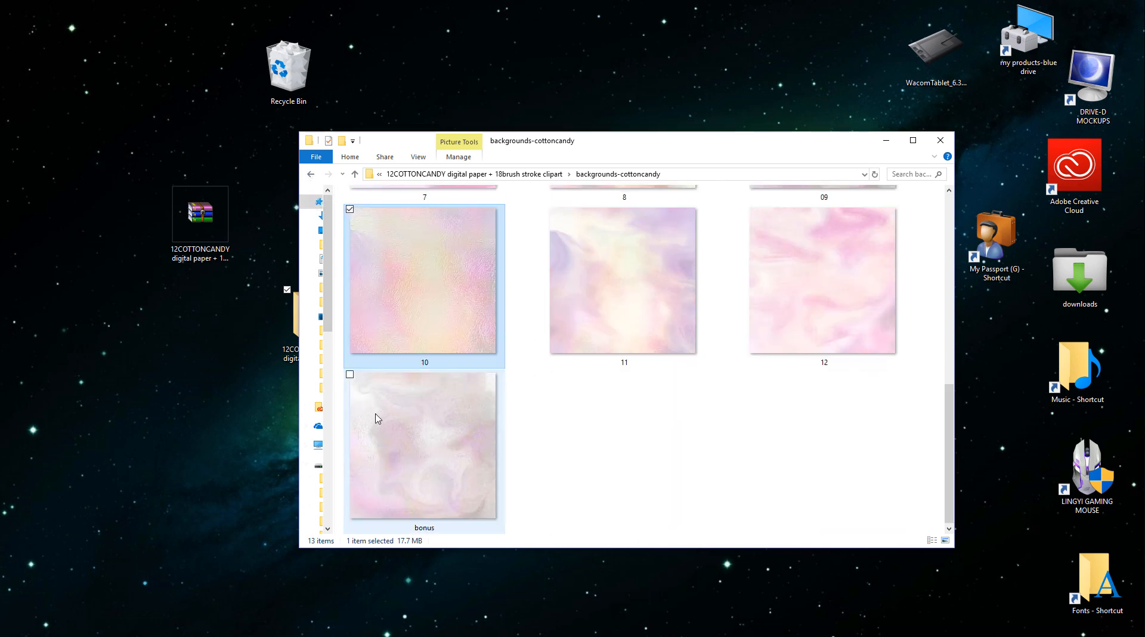
pyautogui.click(310, 174)
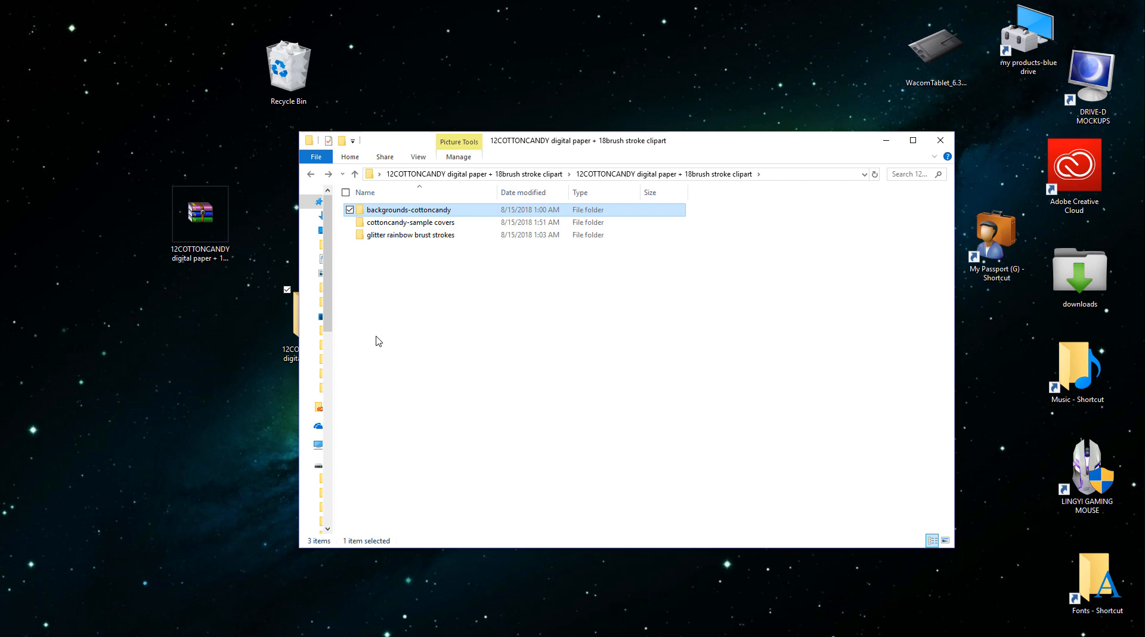
pyautogui.doubleClick(396, 223)
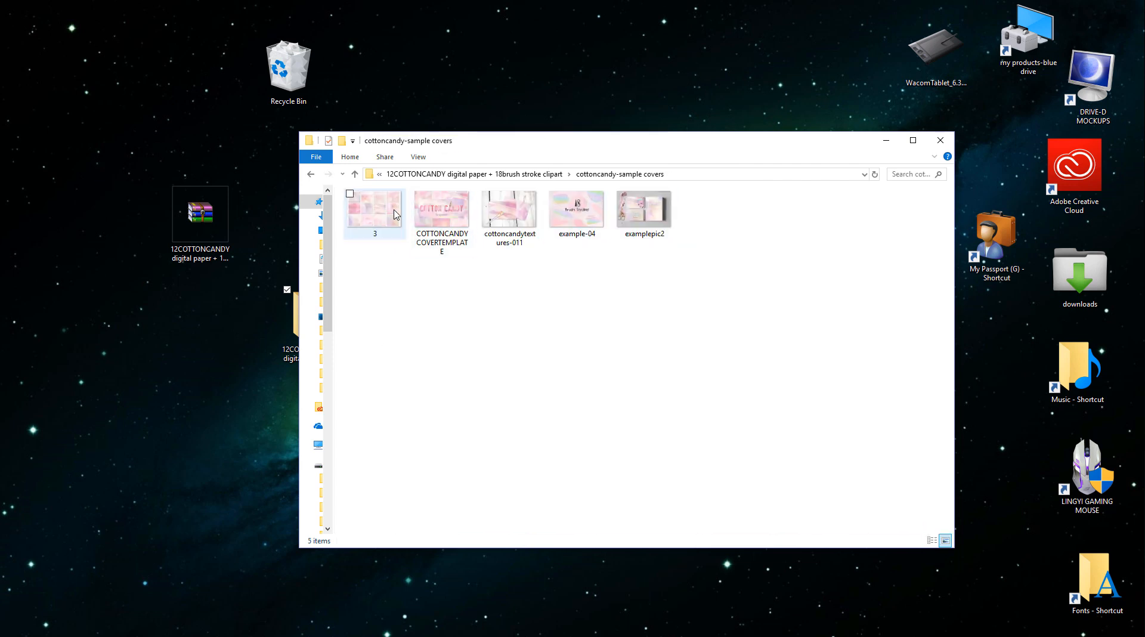
pyautogui.rightClick(383, 210)
pyautogui.moveTo(418, 391)
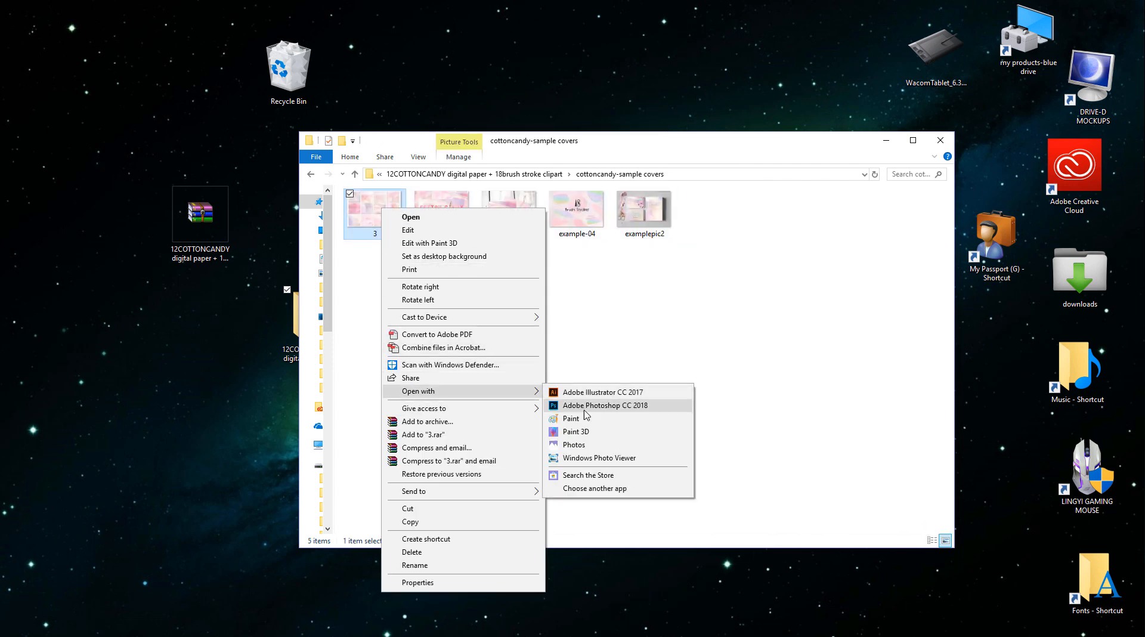
pyautogui.click(591, 457)
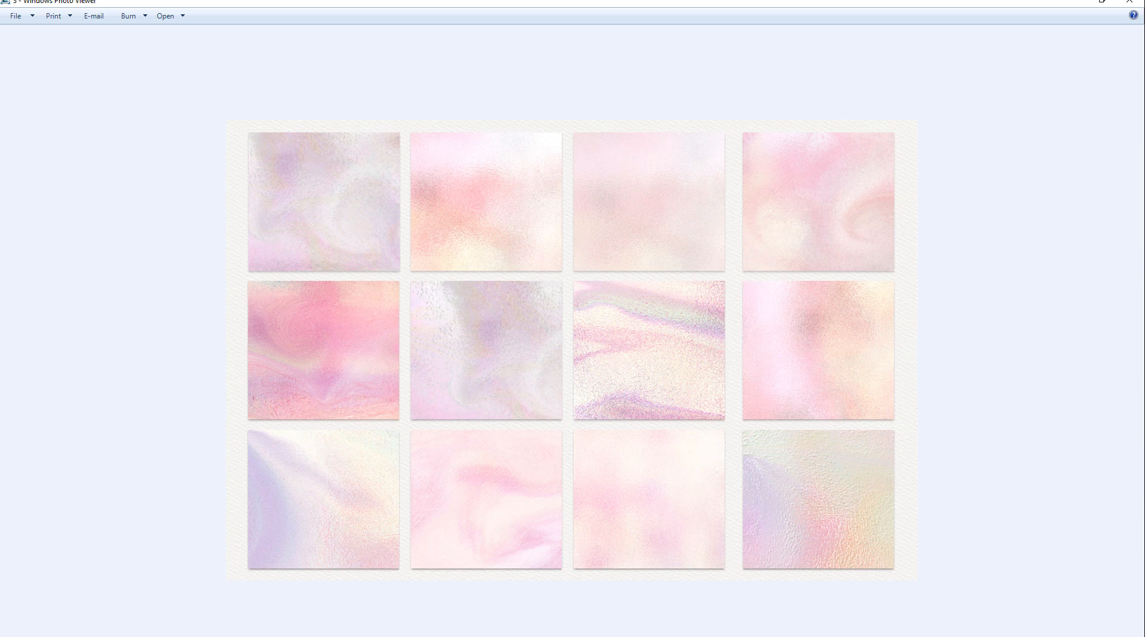
# - View the remaining sample covers in order up to examplepic2, and close the photo viewer
pyautogui.press('Right')
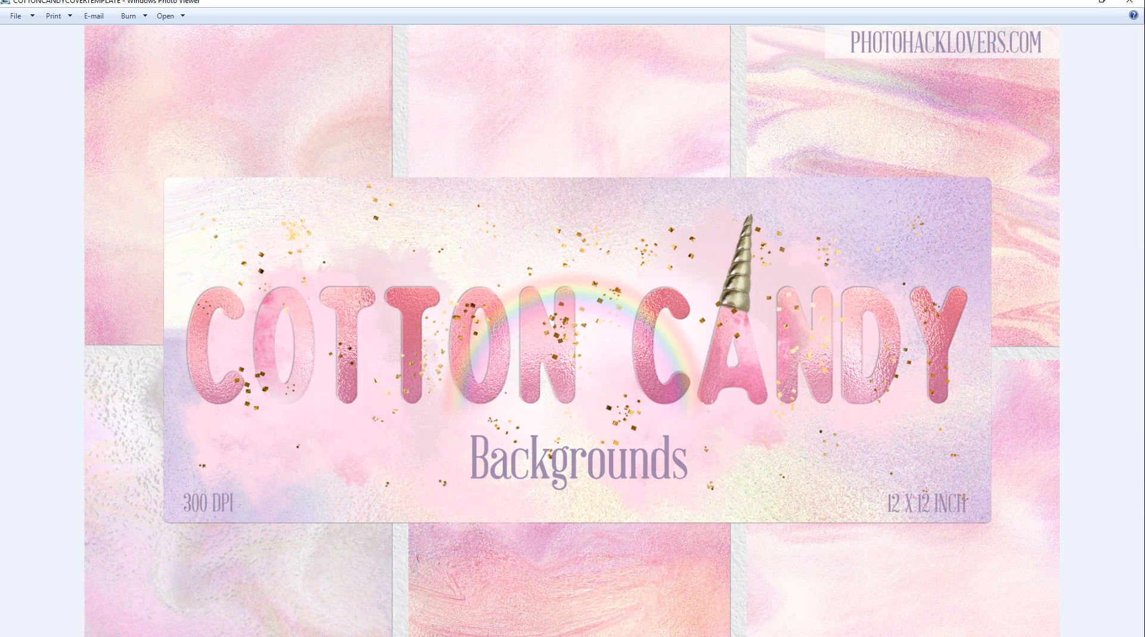
pyautogui.press('Right')
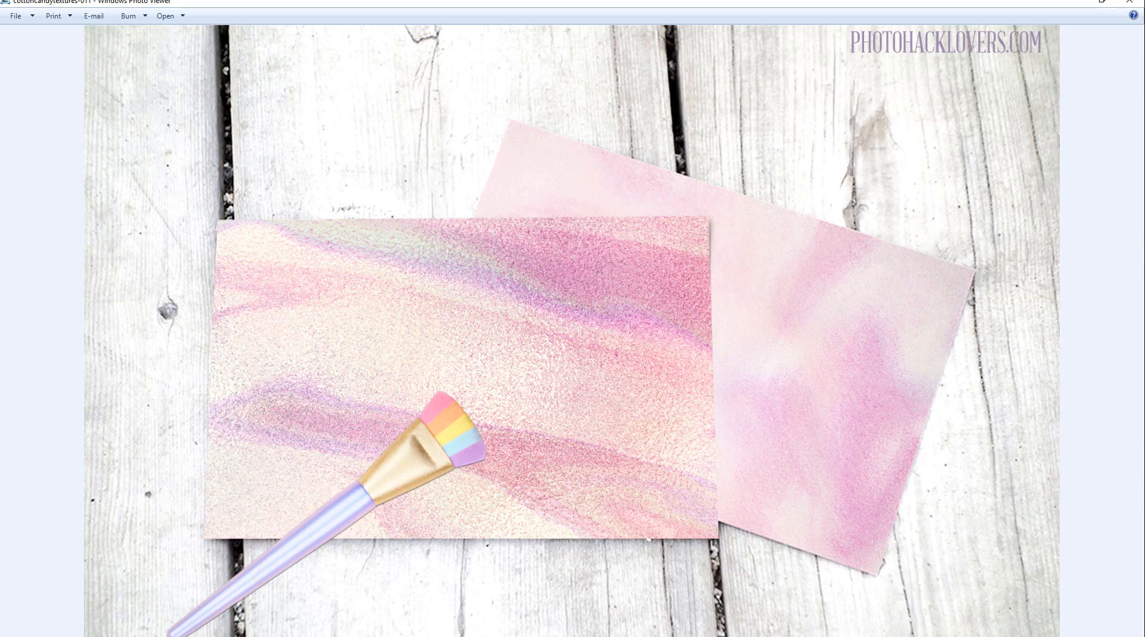
pyautogui.press('Right')
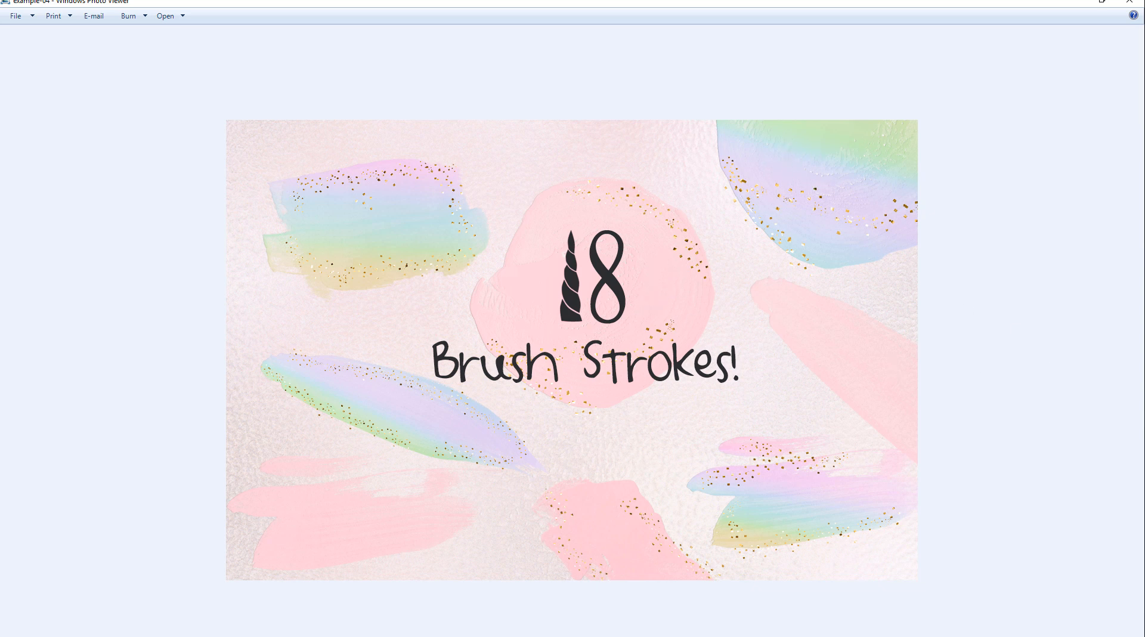
pyautogui.press('Right')
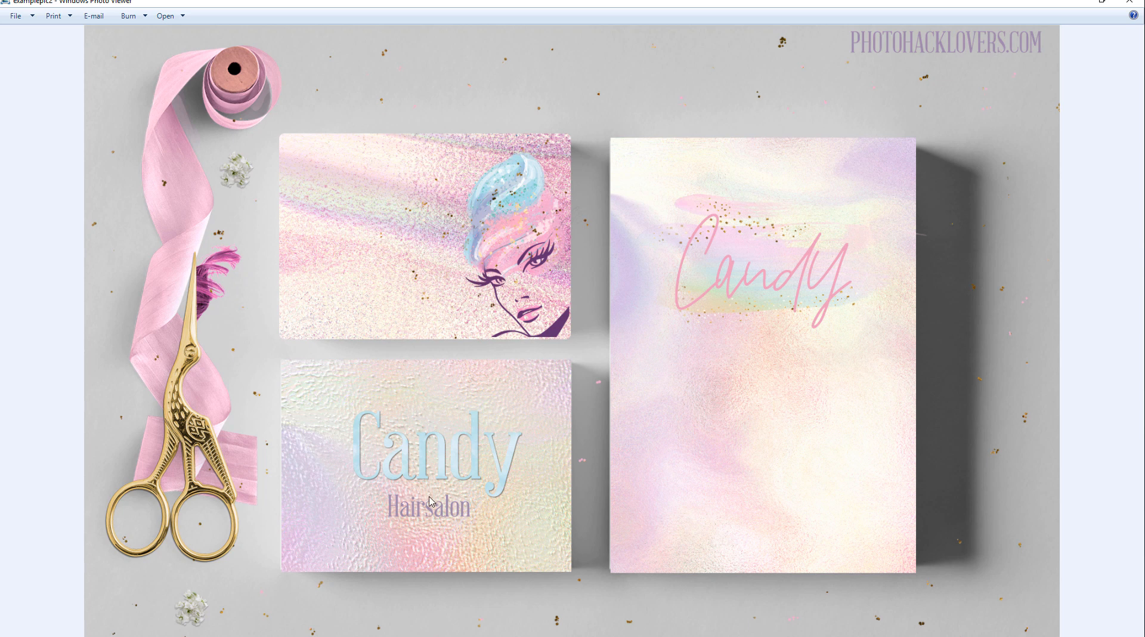
pyautogui.click(1129, 2)
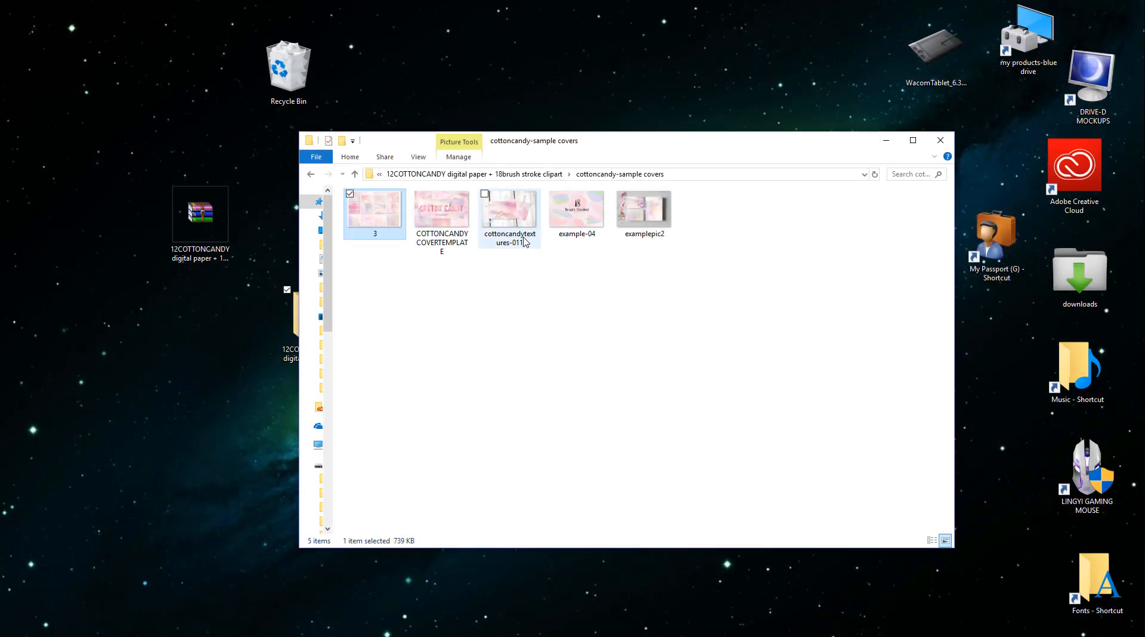
# - Go back to the pack's main folder and open the pink folder inside glitter rainbow brust strokes
pyautogui.click(310, 174)
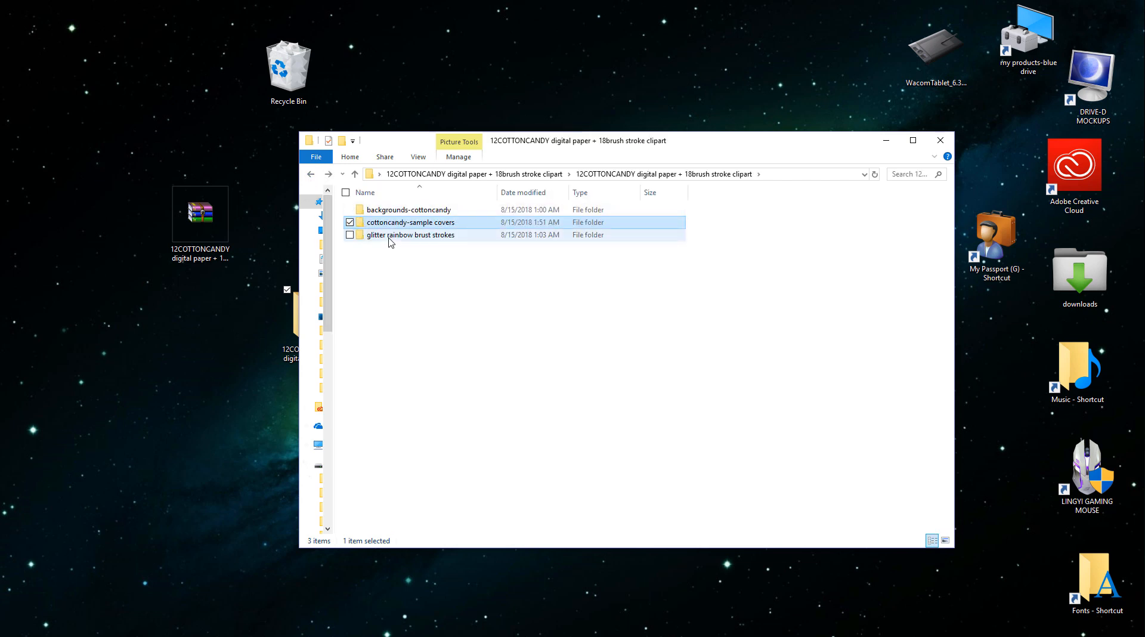
pyautogui.doubleClick(389, 236)
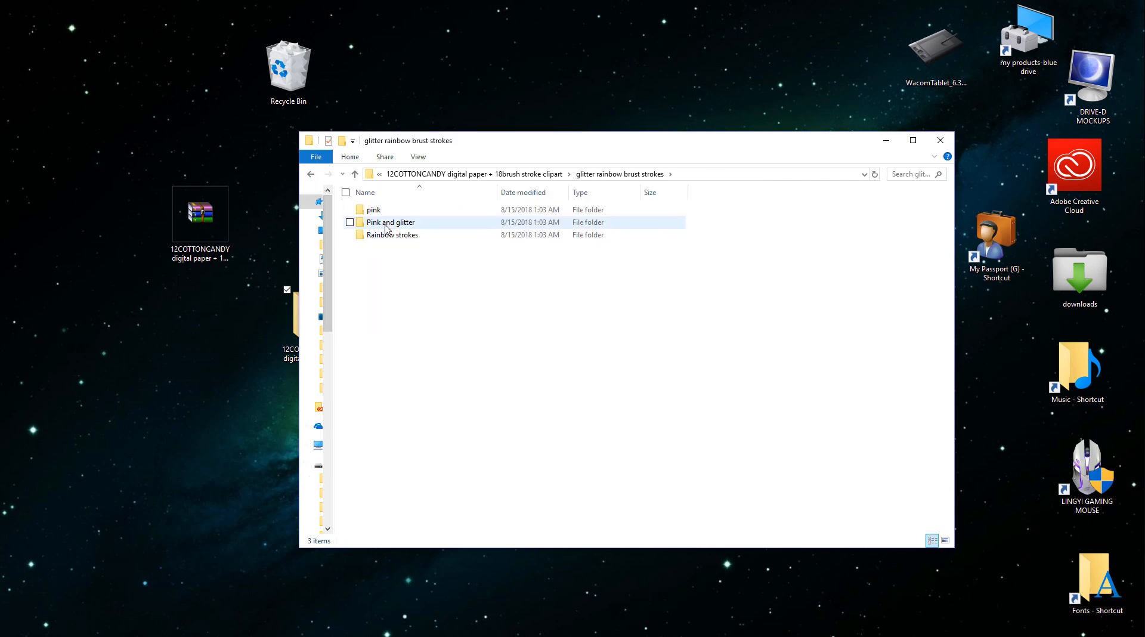
pyautogui.click(373, 213)
pyautogui.doubleClick(372, 212)
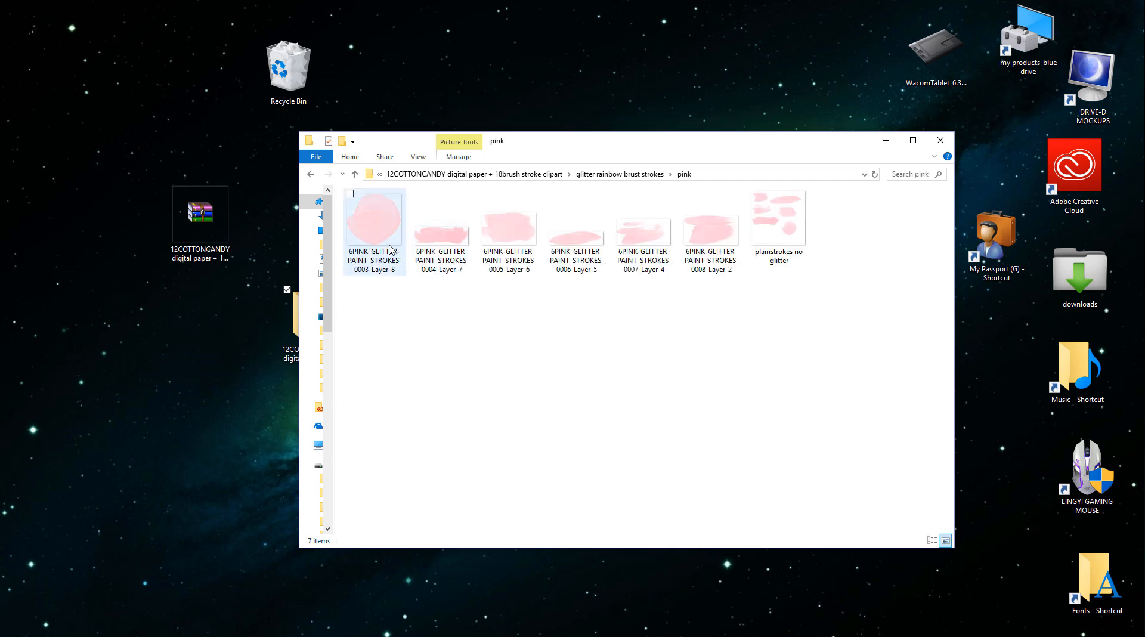
# - View the pink strokes from 0003_Layer-8 to 0005_Layer-6 in Windows Photo Viewer, and close the viewer
pyautogui.rightClick(388, 247)
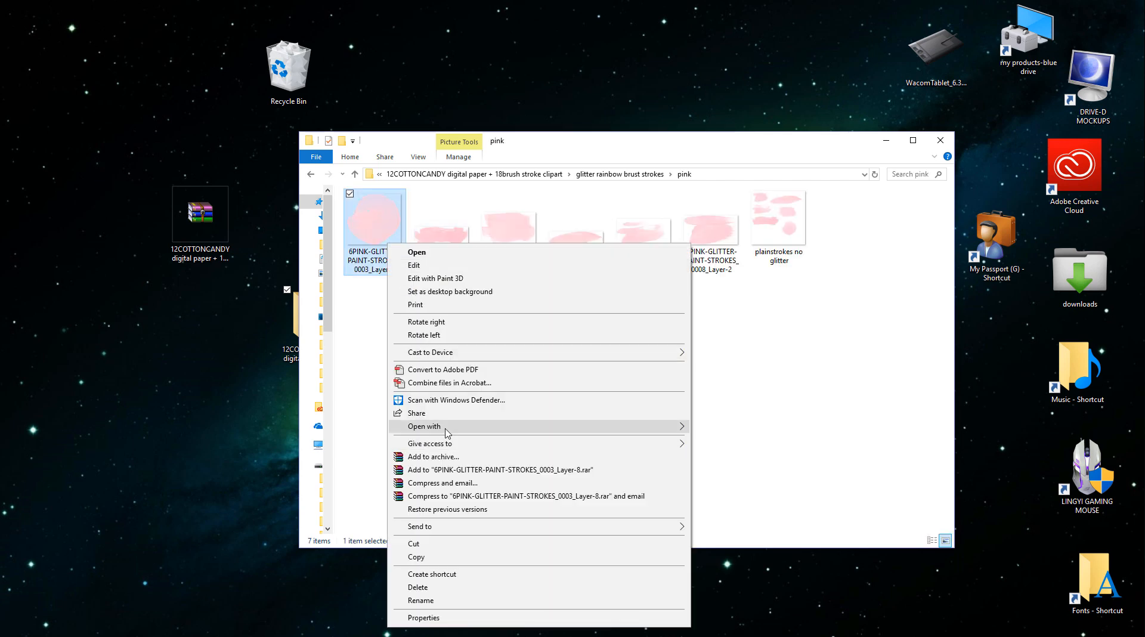
pyautogui.moveTo(447, 427)
pyautogui.click(727, 492)
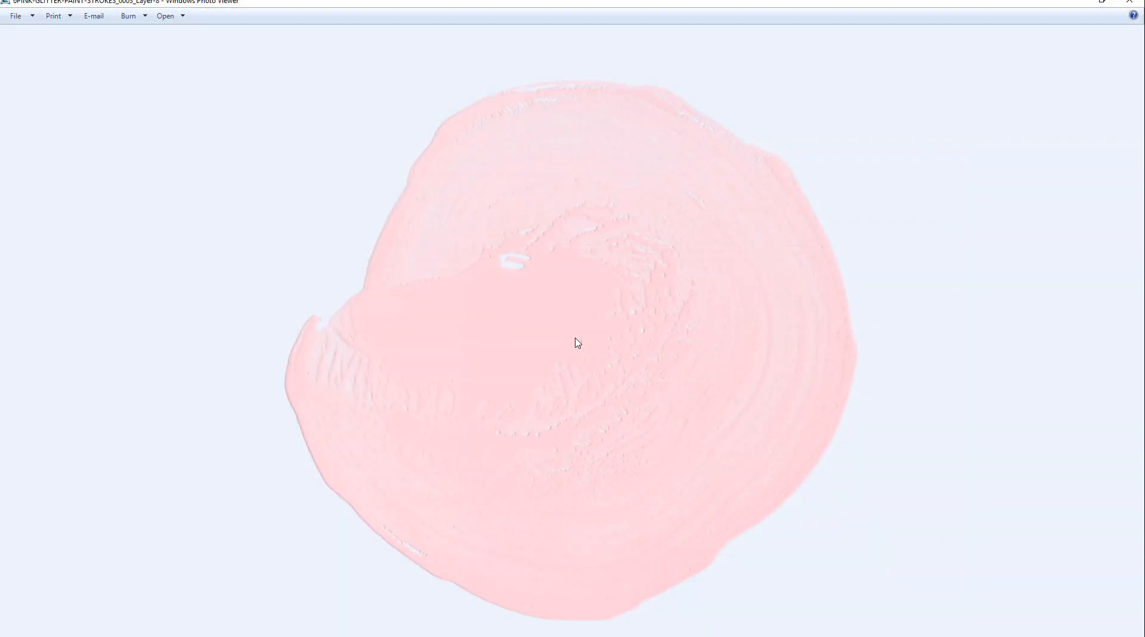
pyautogui.press('Left')
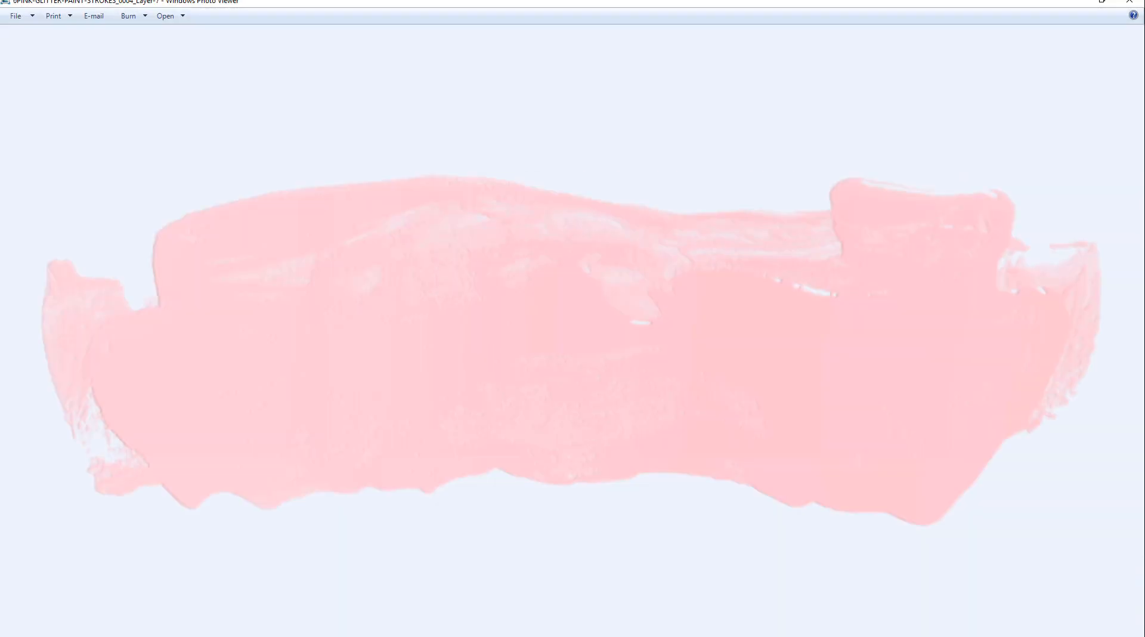
pyautogui.press('Left')
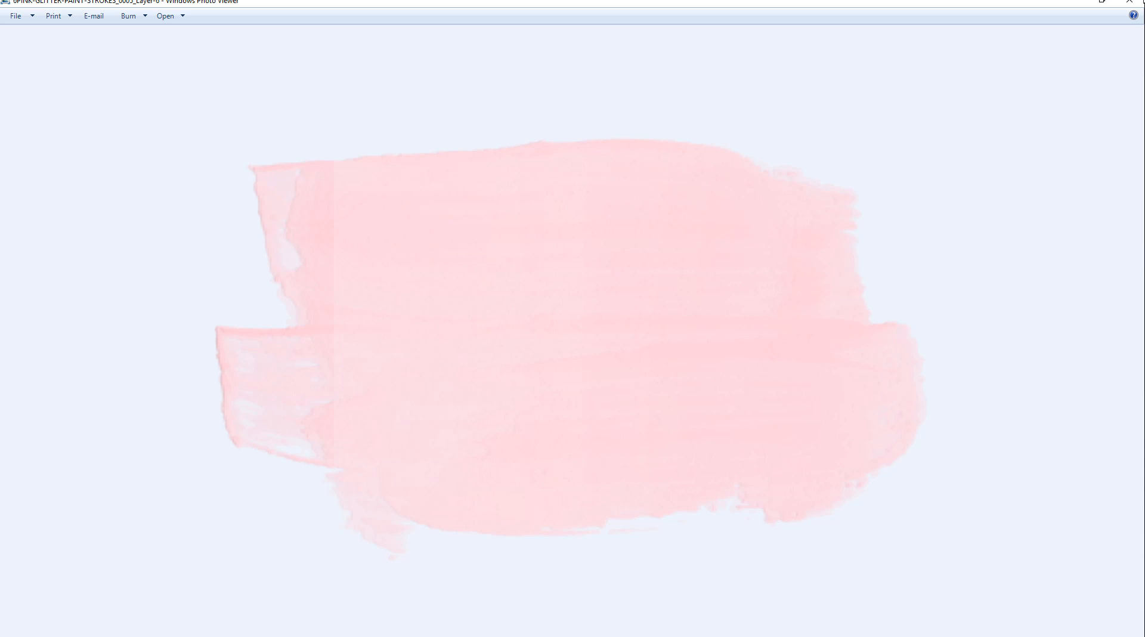
pyautogui.click(1129, 2)
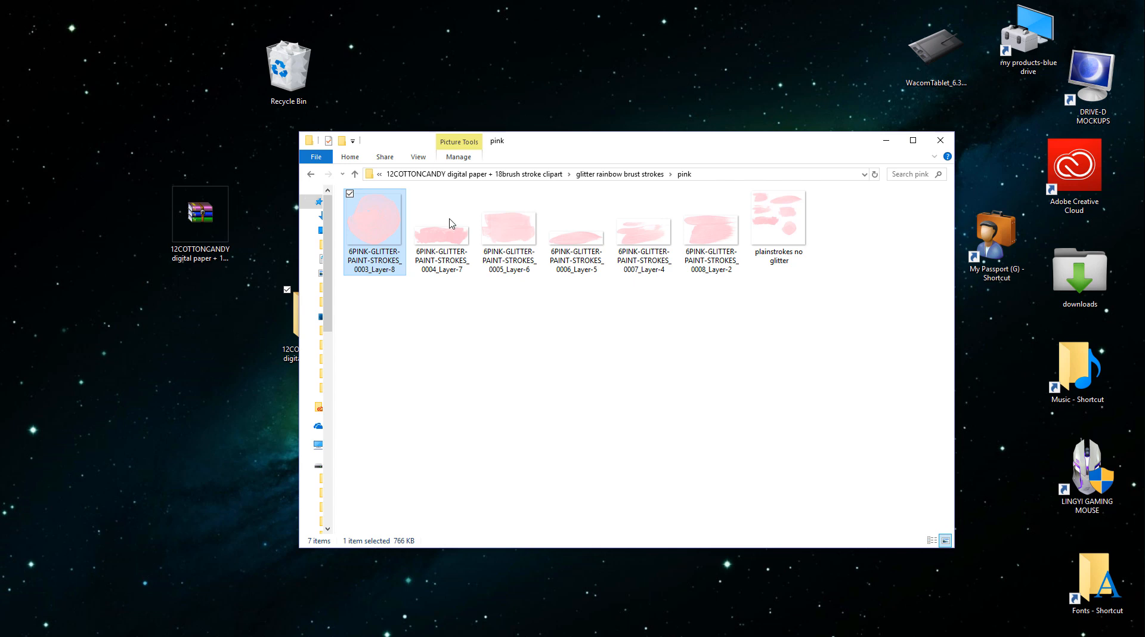
# - Open the plainstrokes no glitter image with Adobe Photoshop CC 2018
pyautogui.rightClick(776, 219)
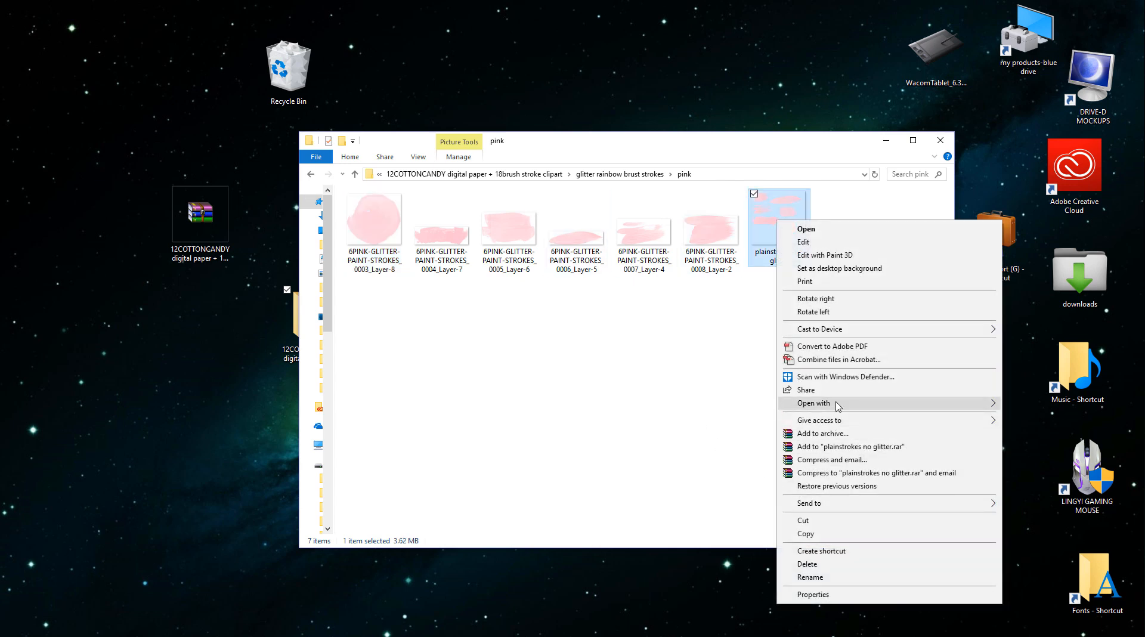
pyautogui.moveTo(839, 406)
pyautogui.click(686, 421)
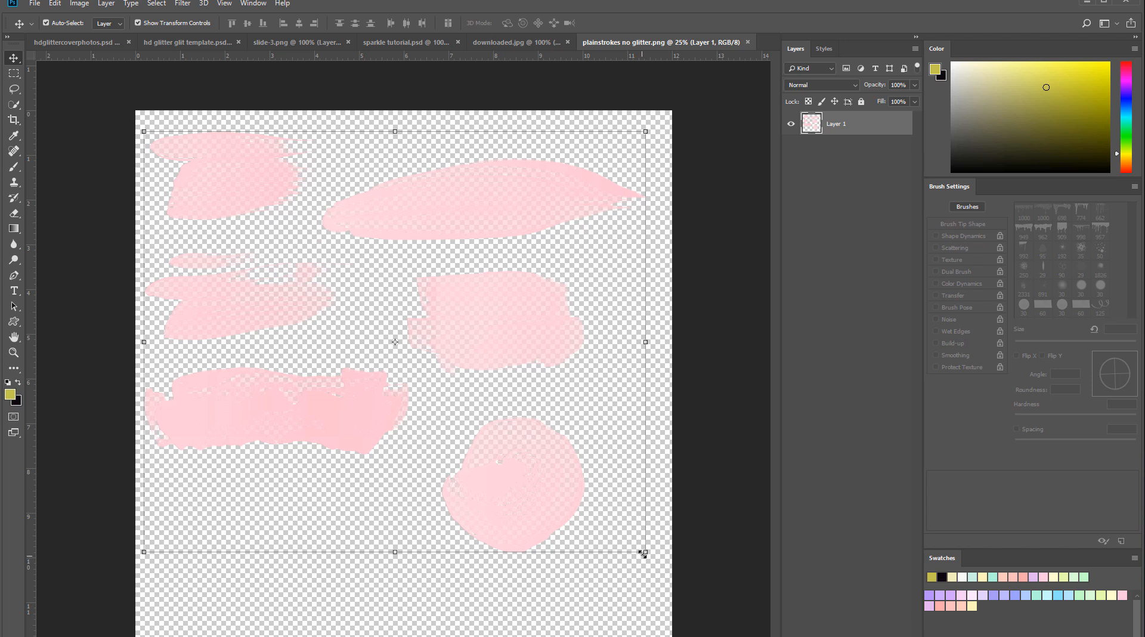
# - Scale Layer 1 of plainstrokes no glitter.png to about 55% width and 87% height, and move it toward the canvas center
pyautogui.moveTo(643, 552)
pyautogui.mouseDown()
pyautogui.moveTo(742, 634)
pyautogui.moveTo(521, 485)
pyautogui.moveTo(445, 457)
pyautogui.moveTo(731, 627)
pyautogui.moveTo(399, 484)
pyautogui.mouseUp()
pyautogui.moveTo(334, 342)
pyautogui.mouseDown()
pyautogui.moveTo(541, 492)
pyautogui.moveTo(479, 349)
pyautogui.mouseUp()
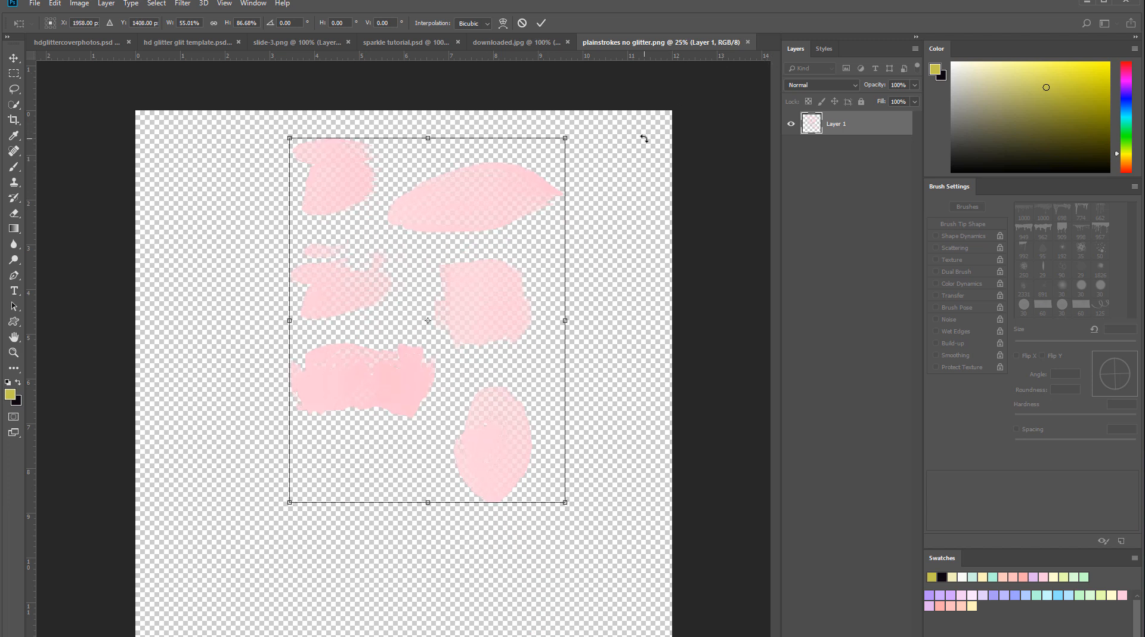
pyautogui.press('Return')
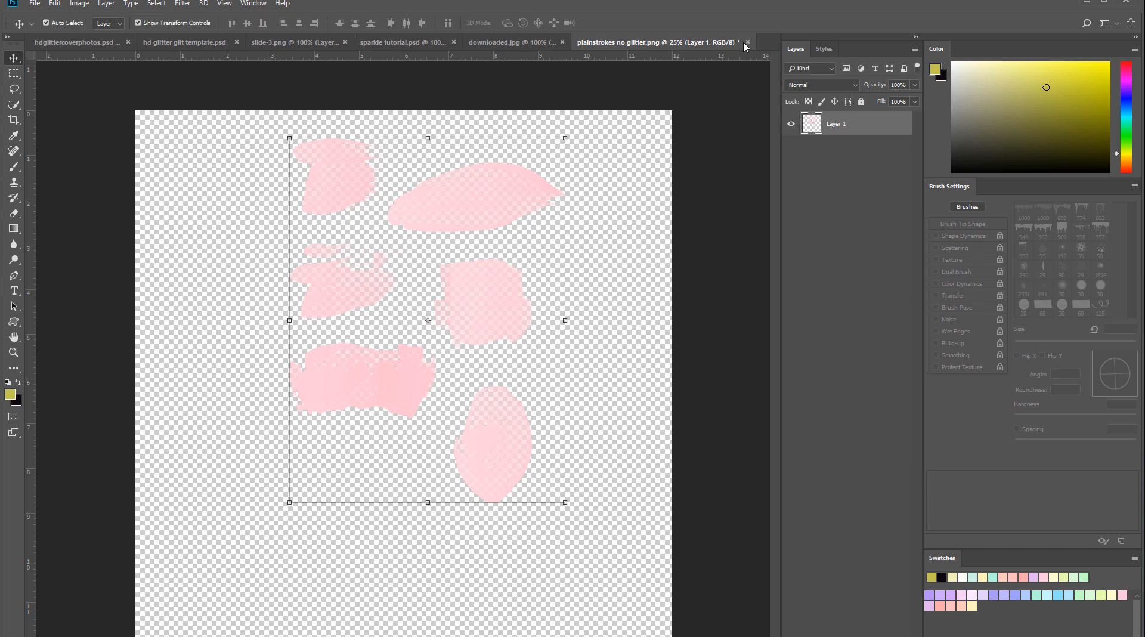
# - Close plainstrokes no glitter.png without saving and minimize Photoshop to return to the pink folder
pyautogui.hotkey('ctrl', 'w')
pyautogui.click(565, 331)
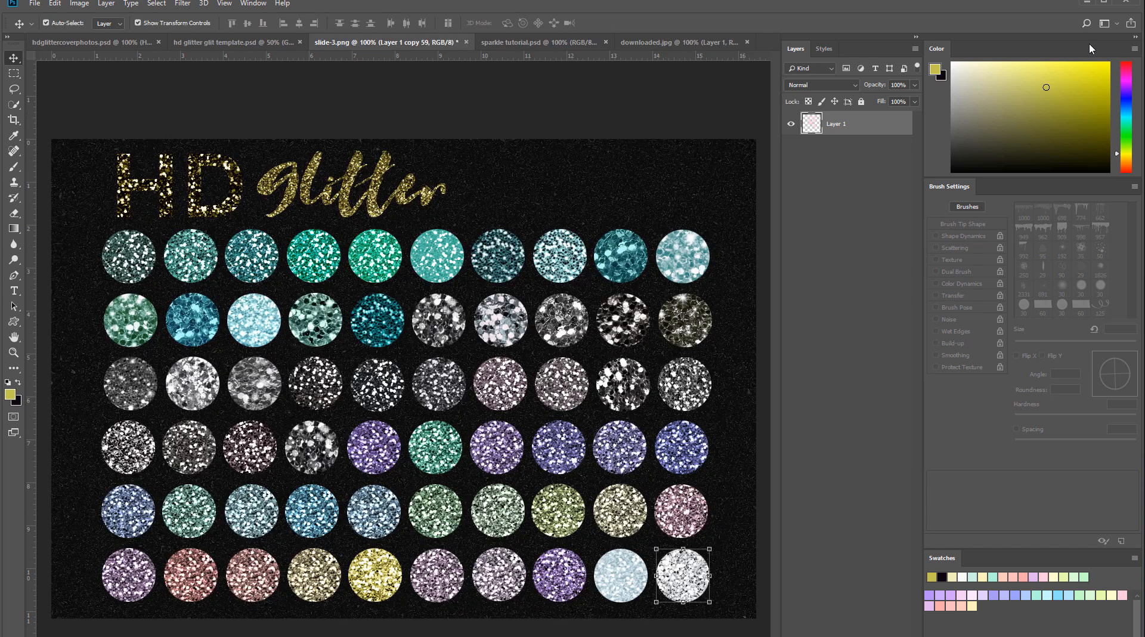
pyautogui.click(1084, 4)
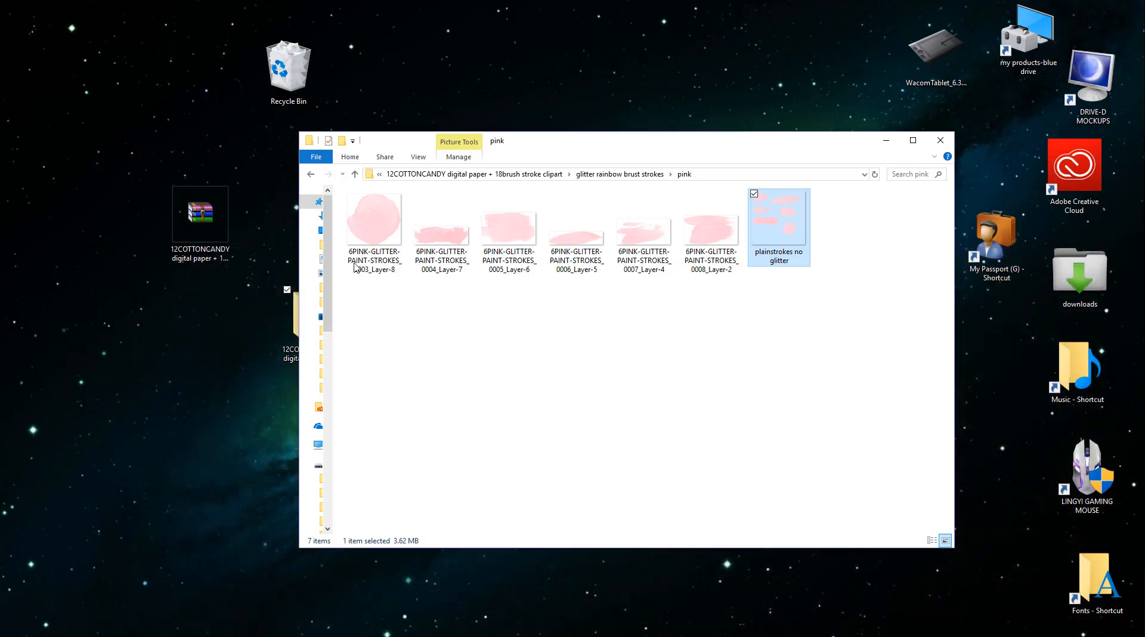
# - Switch to the Pink and glitter folder and open stroke image 1 with Adobe Photoshop CC 2018
pyautogui.click(311, 174)
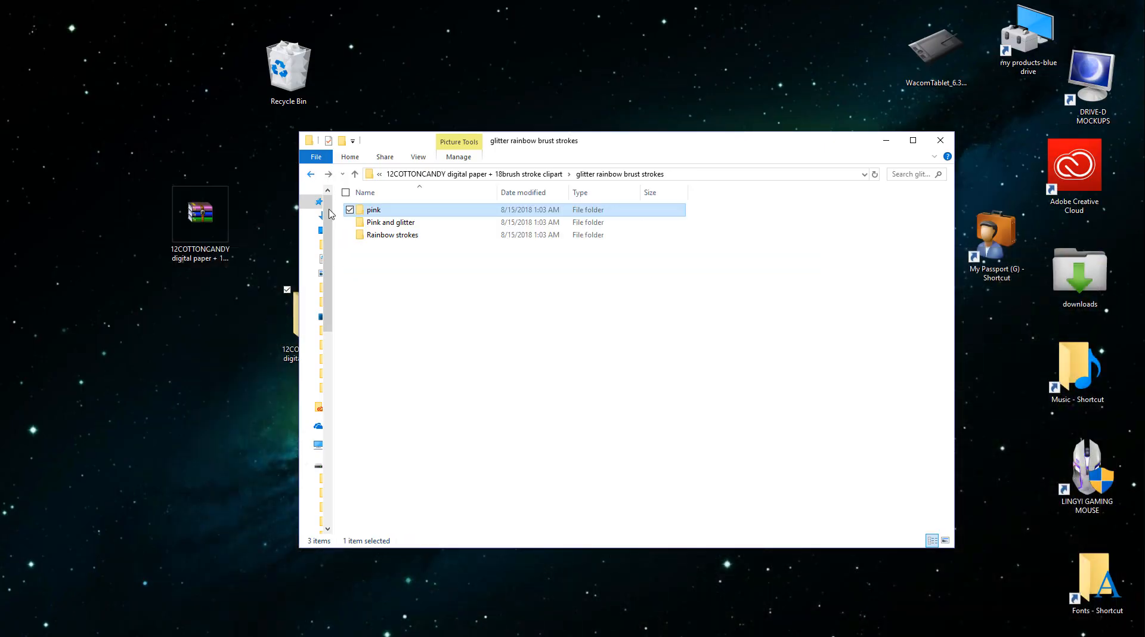
pyautogui.doubleClick(388, 228)
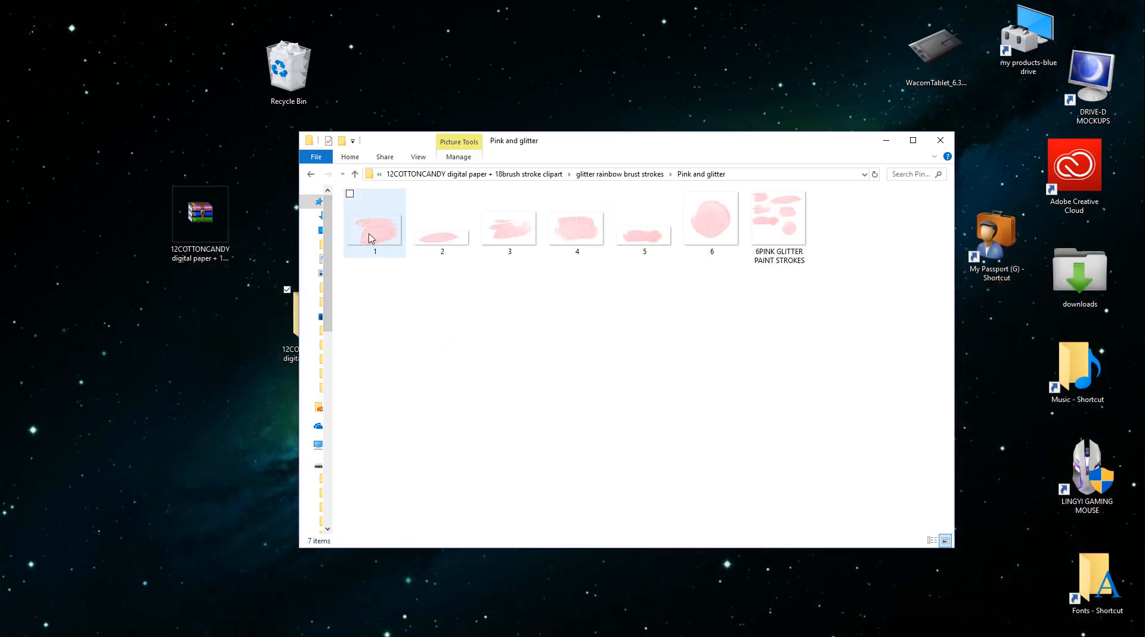
pyautogui.rightClick(369, 233)
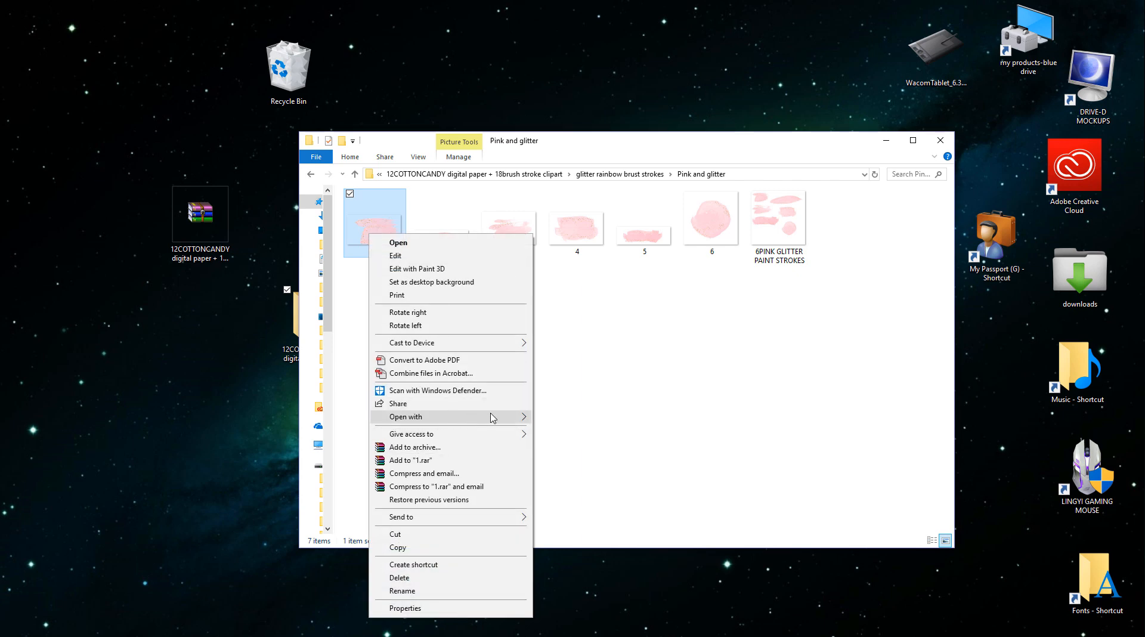
pyautogui.moveTo(493, 416)
pyautogui.click(565, 432)
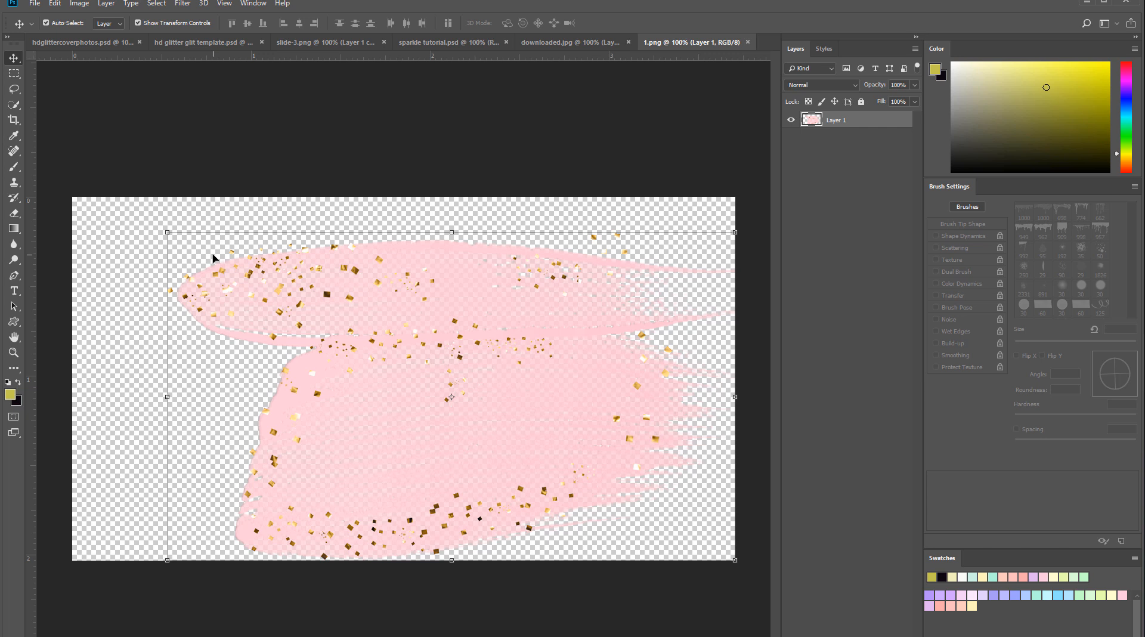
# - Scale the glitter stroke in 1.png to about 82% width and 98% height, and close the file without saving
pyautogui.moveTo(164, 229)
pyautogui.mouseDown()
pyautogui.moveTo(388, 360)
pyautogui.moveTo(517, 406)
pyautogui.moveTo(466, 394)
pyautogui.moveTo(184, 173)
pyautogui.moveTo(199, 151)
pyautogui.moveTo(271, 238)
pyautogui.mouseUp()
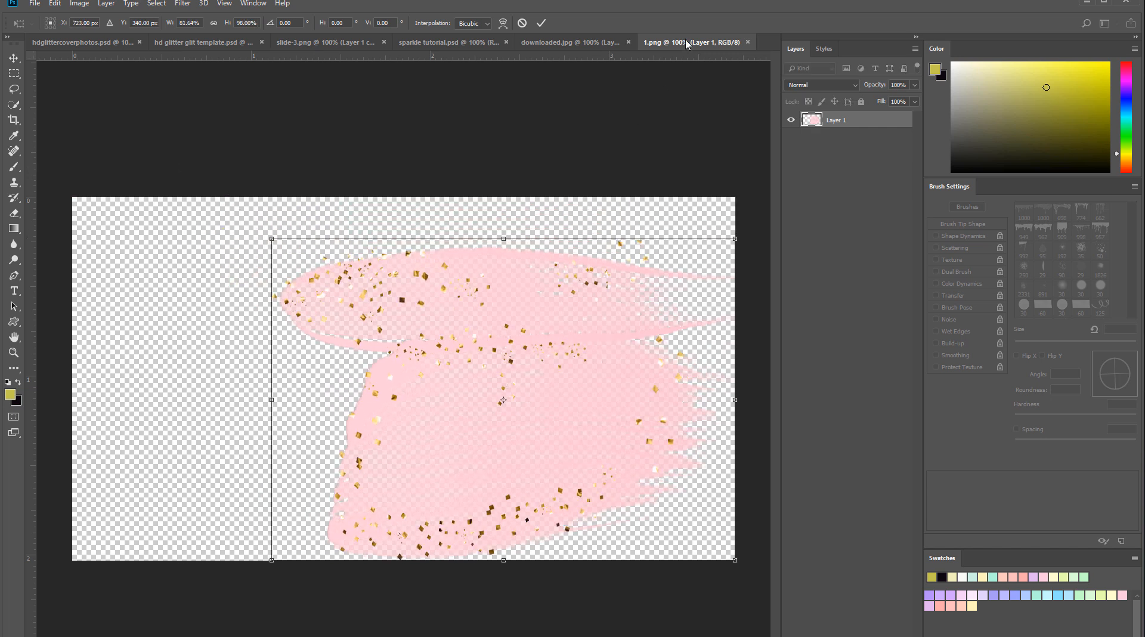
pyautogui.press('Return')
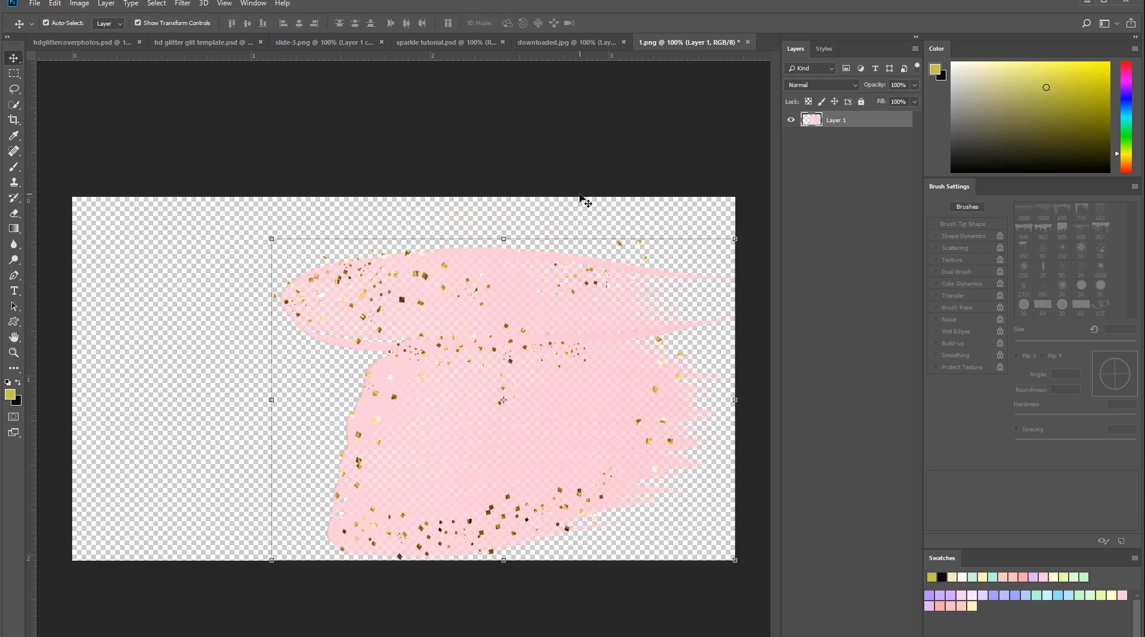
pyautogui.click(748, 42)
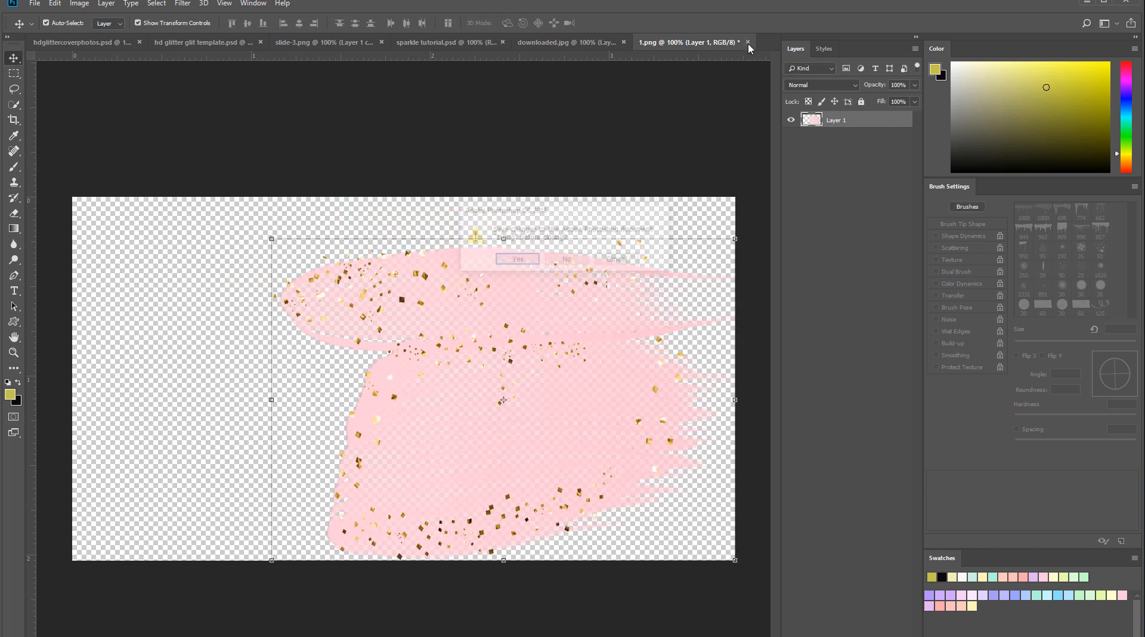
pyautogui.click(556, 261)
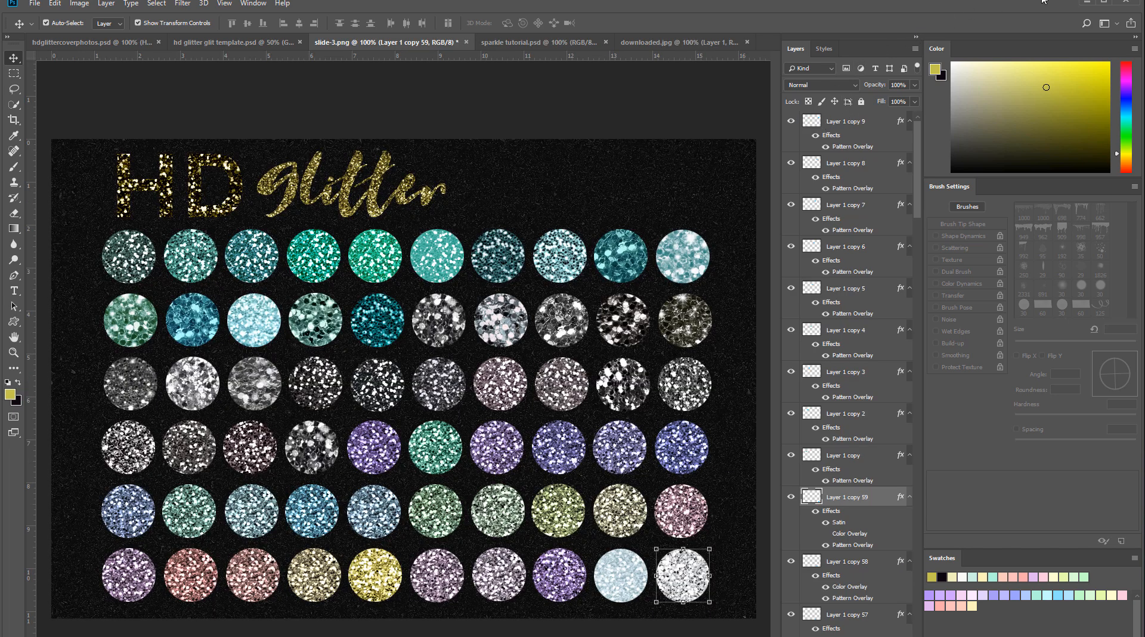
# - Minimize Photoshop to return to the Pink and glitter folder, and open stroke image 2 with Adobe Photoshop CC 2018
pyautogui.click(1085, 4)
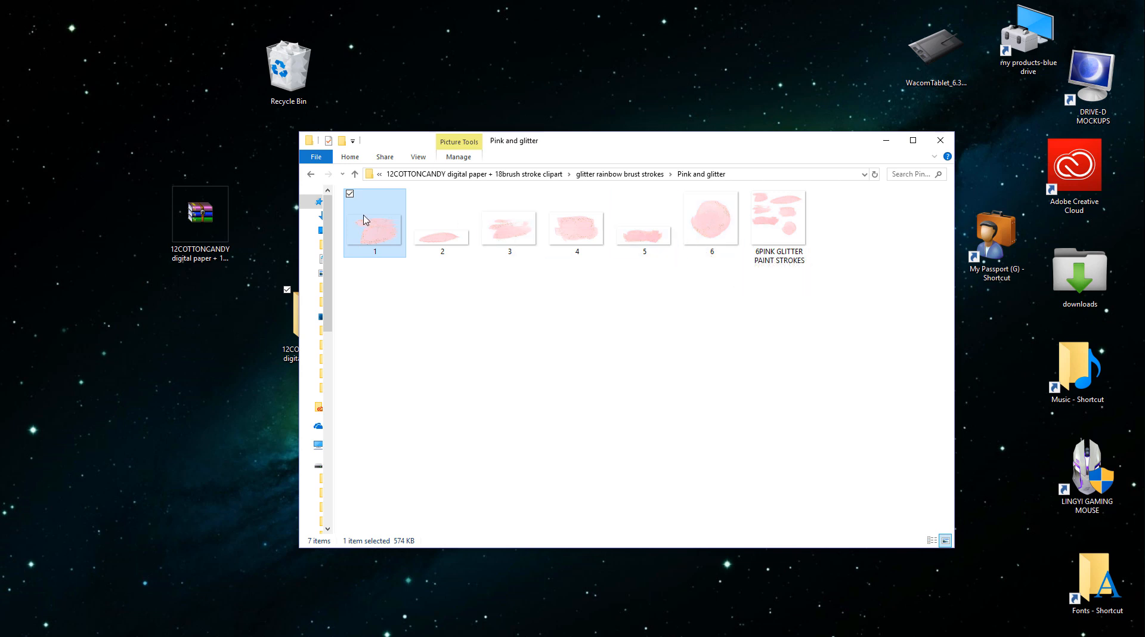
pyautogui.rightClick(458, 245)
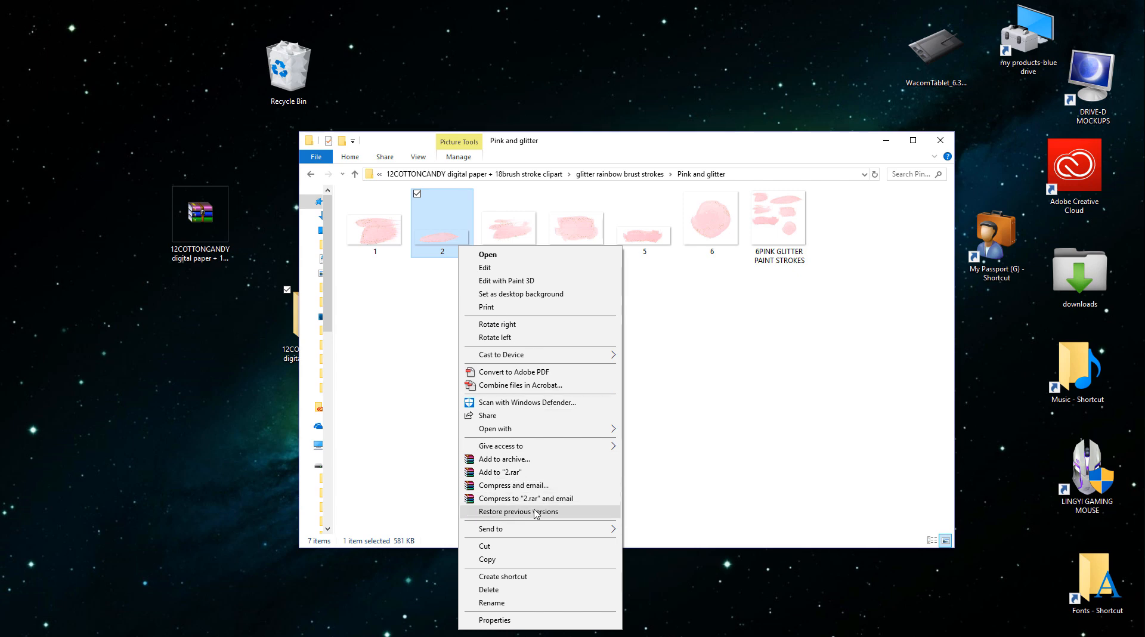
pyautogui.moveTo(539, 431)
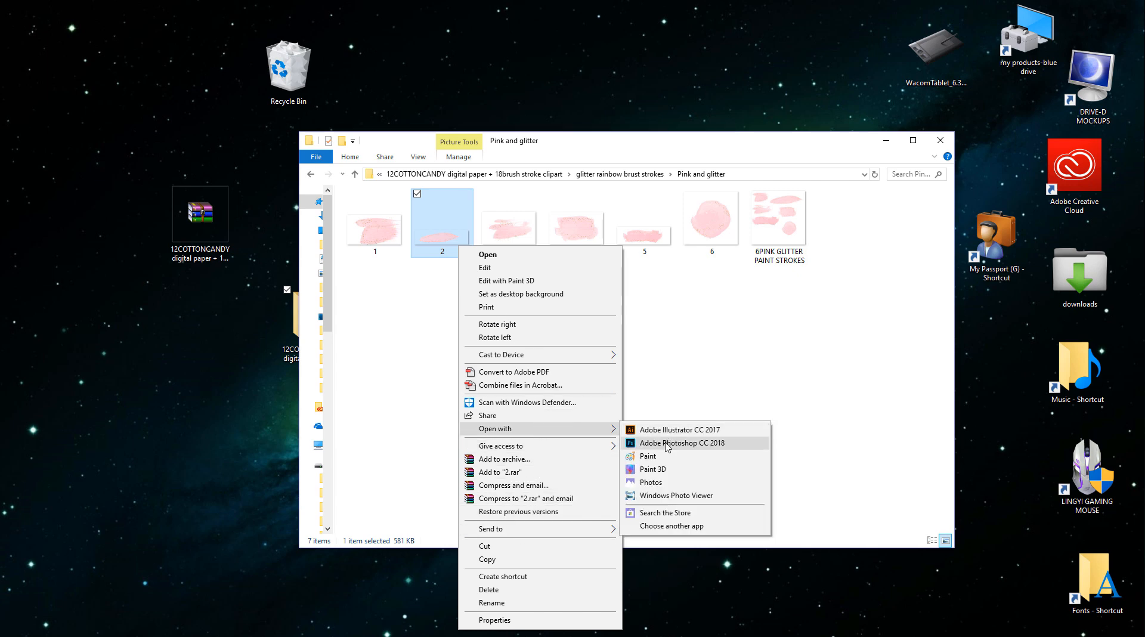
pyautogui.click(667, 445)
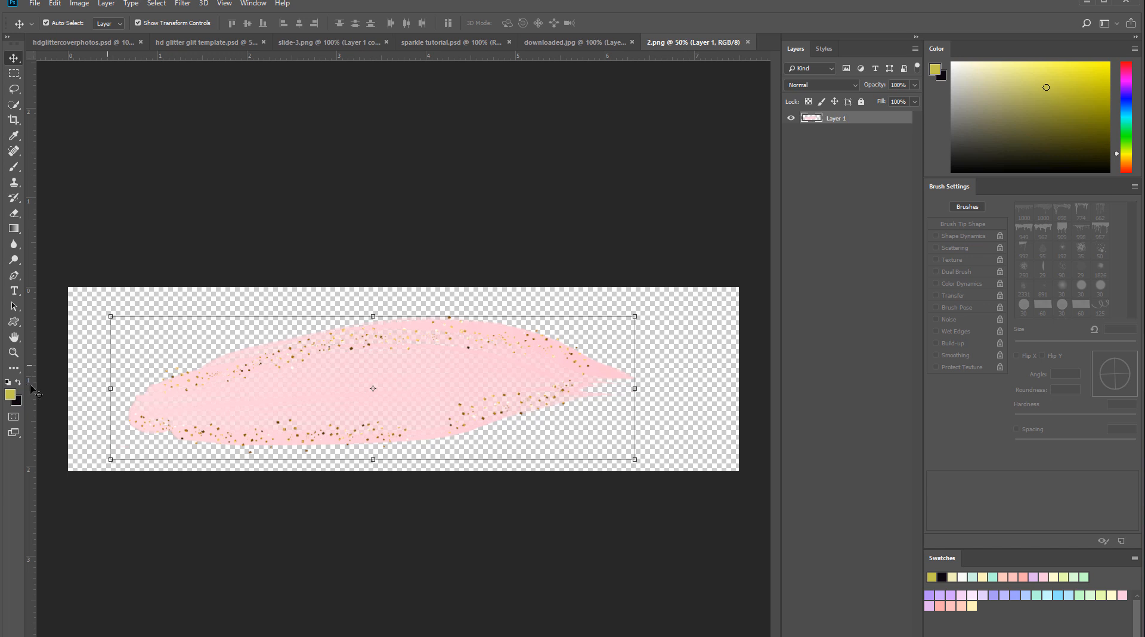
# - Scale the glitter stroke in 2.png to about 78% width and 94% height, and close the file without saving
pyautogui.moveTo(110, 316); pyautogui.dragTo(224, 324)
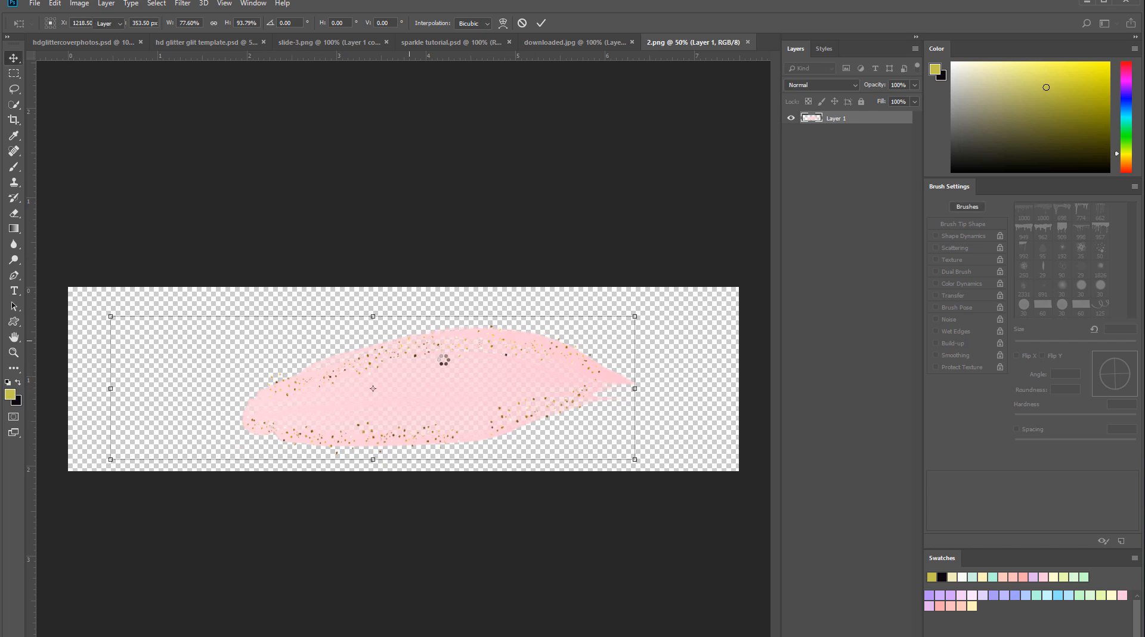
pyautogui.press('Return')
pyautogui.click(748, 42)
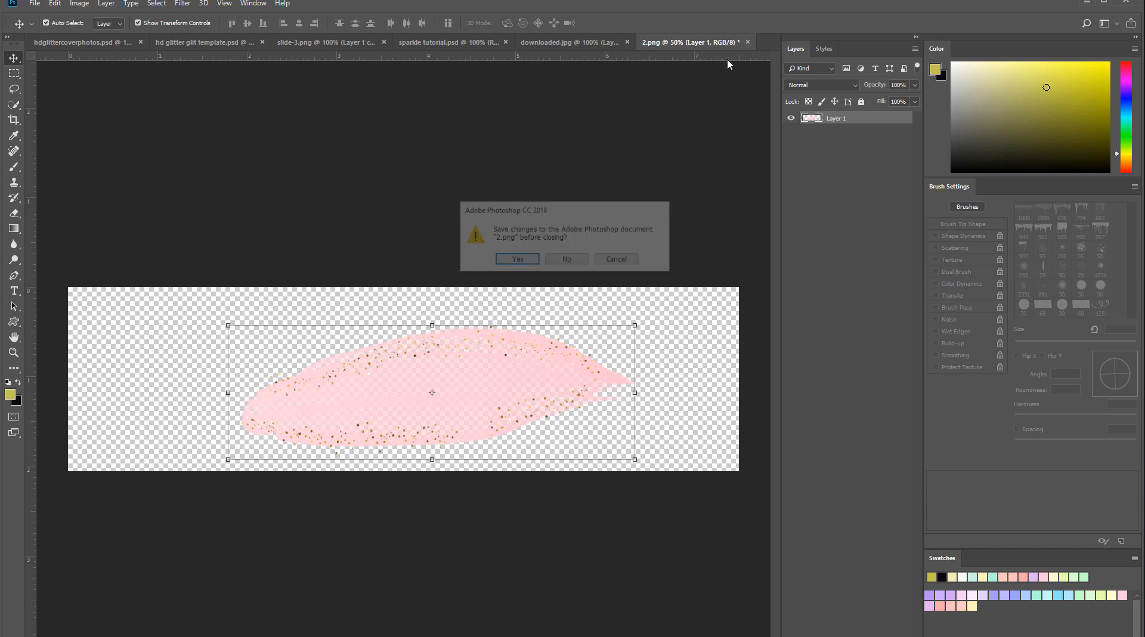
pyautogui.click(567, 261)
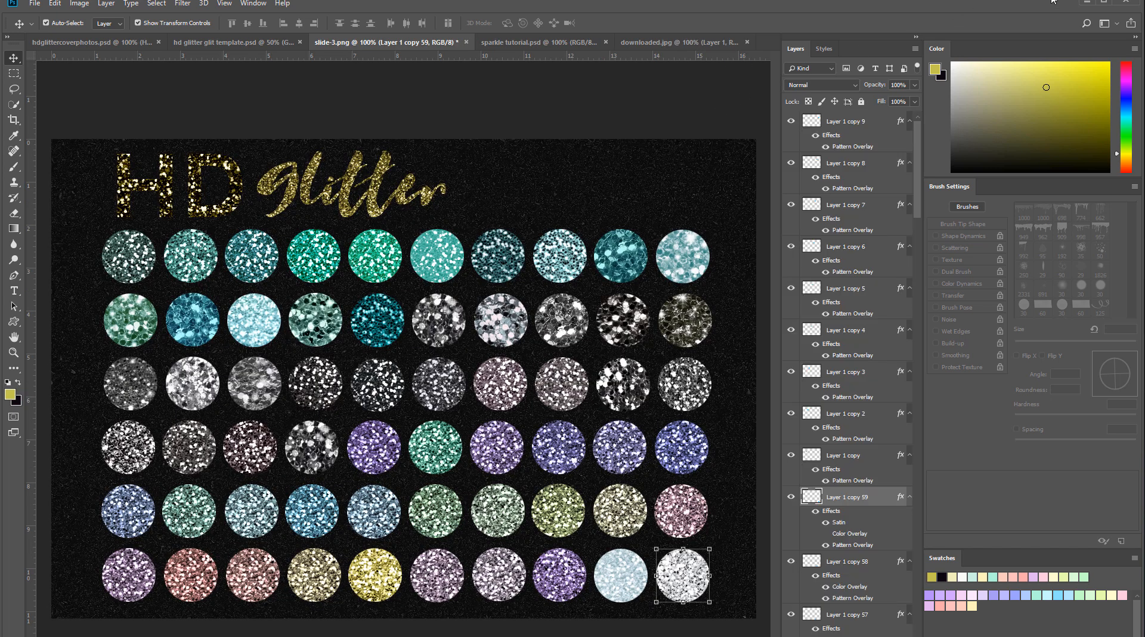
# - Minimize Photoshop and return to the pink folder inside glitter rainbow brust strokes to view its plain strokes
pyautogui.click(1084, 3)
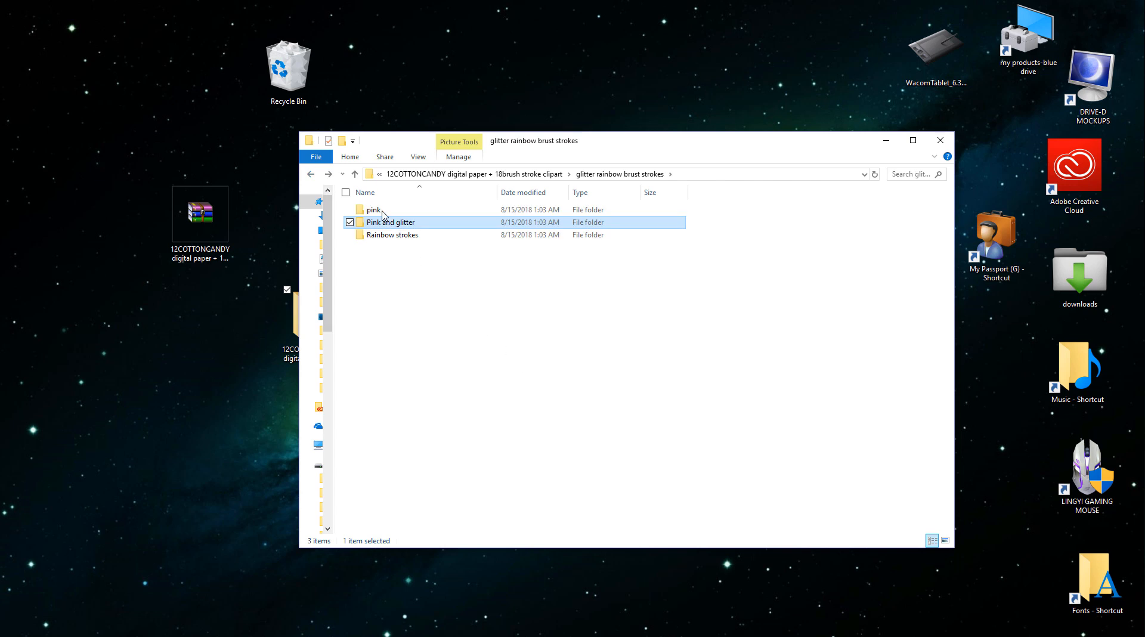
pyautogui.doubleClick(383, 213)
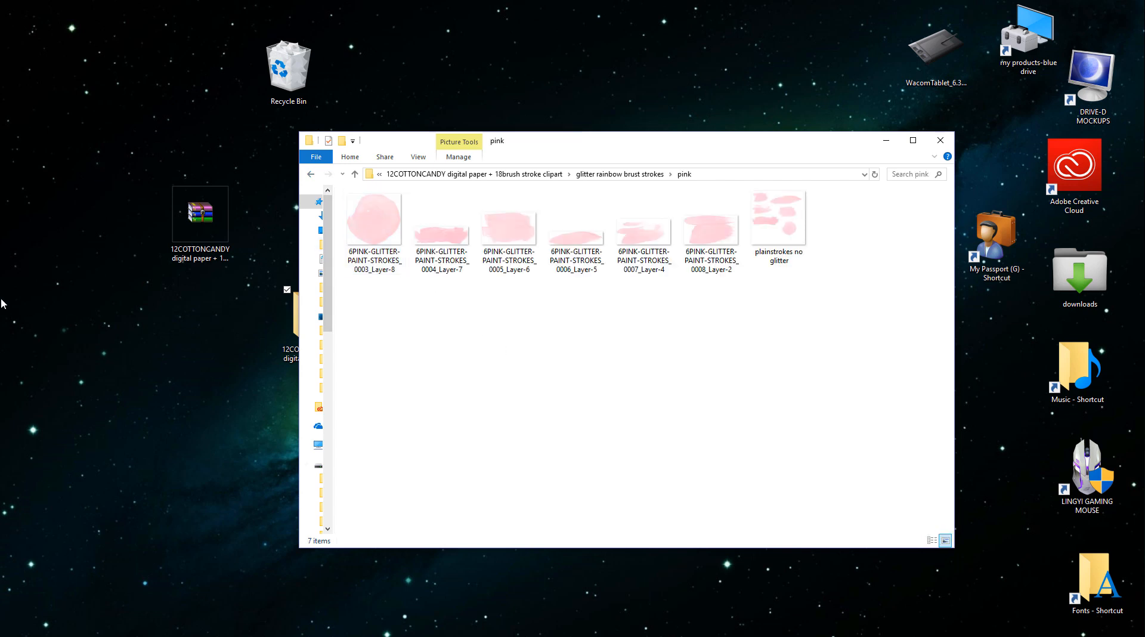